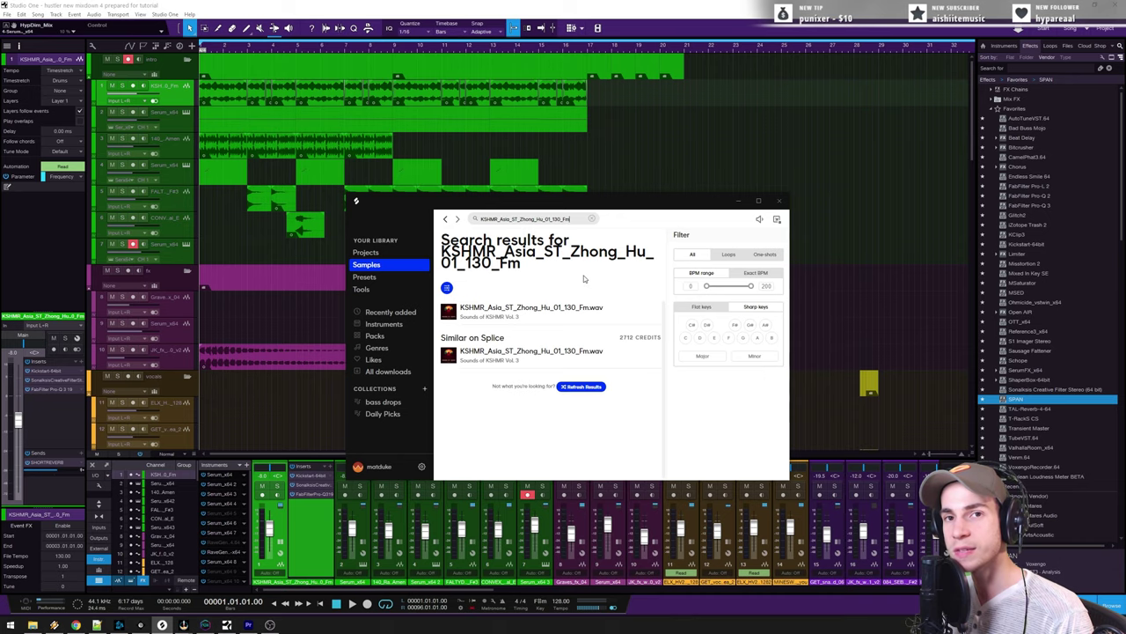
# Step: Audition the KSHMR_Asia_ST_Zhong_Hu_01_130_Fm sample in Splice and play its clip on the first track in Studio One
pyautogui.click(449, 314)
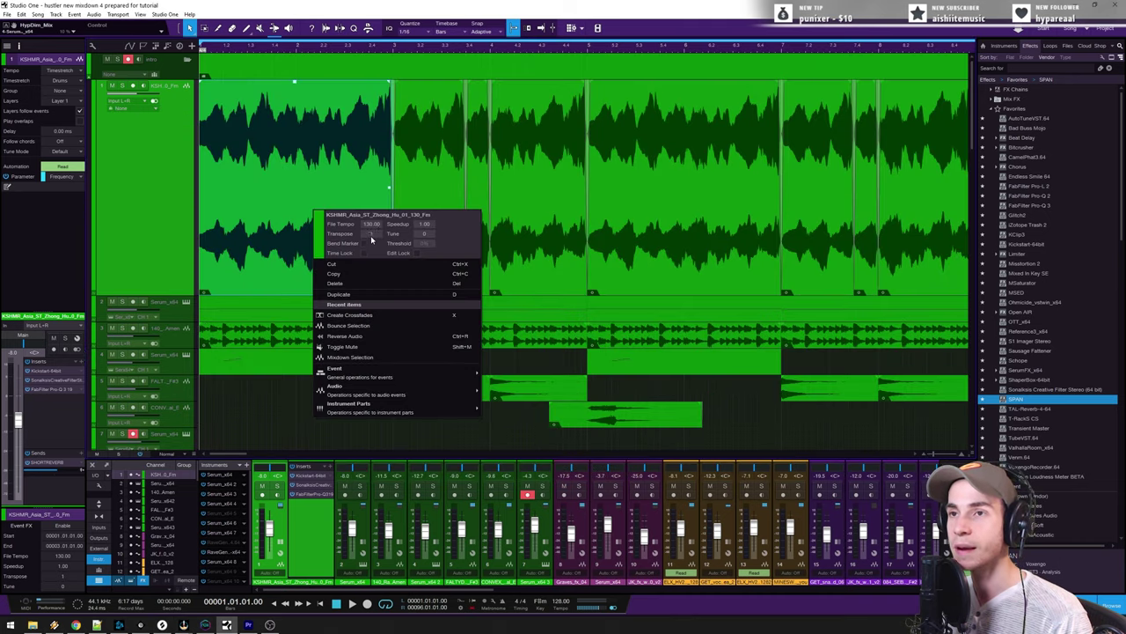
pyautogui.click(267, 146)
pyautogui.press('space')
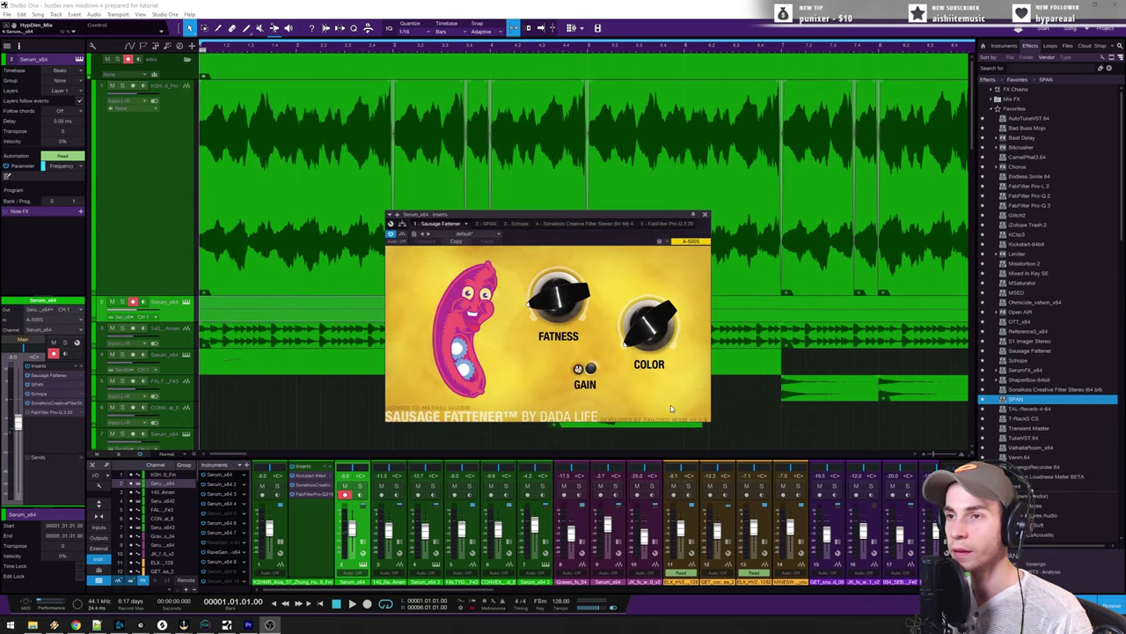
# Step: Audition the 140_Rage_Amen sample in Splice and view the FabFilter Pro-Q 3 insert on its track
pyautogui.moveTo(554, 279)
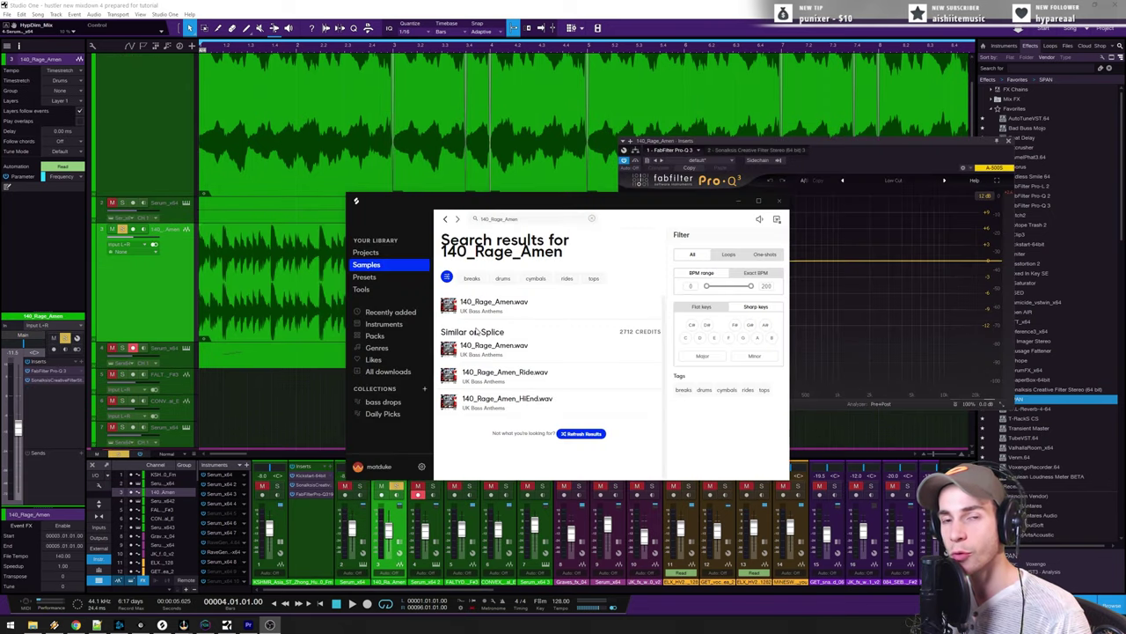
pyautogui.click(448, 306)
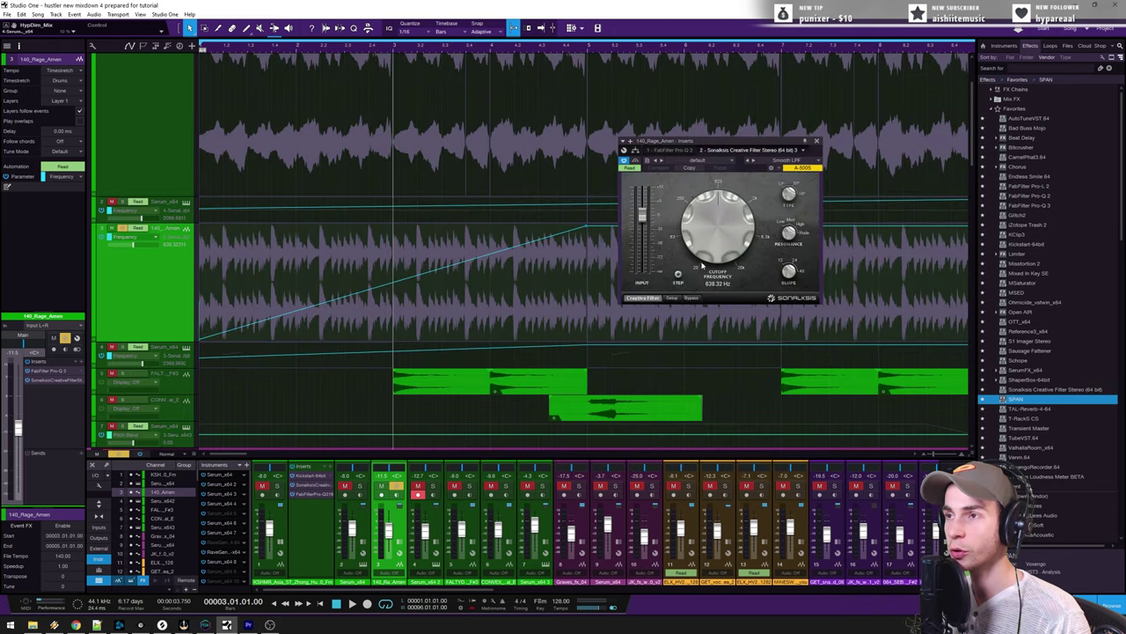
pyautogui.click(673, 150)
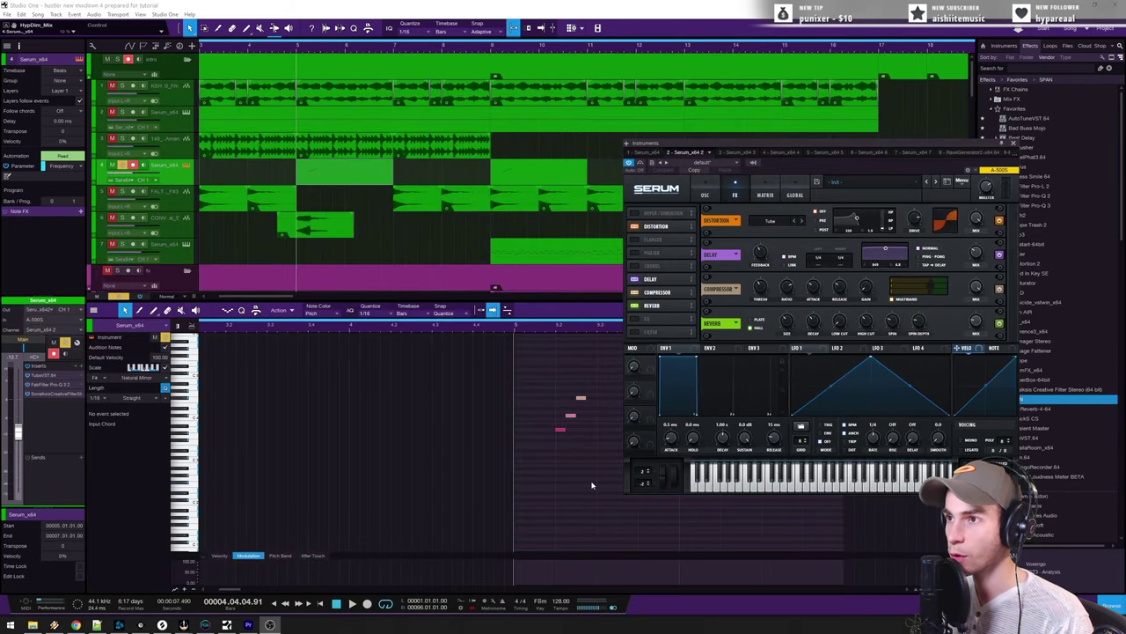
# Step: Listen to the soloed Serum part at bar 5 and the FALTYDL piano one-shot, and check the transpose settings of the piano clips
pyautogui.press('space')
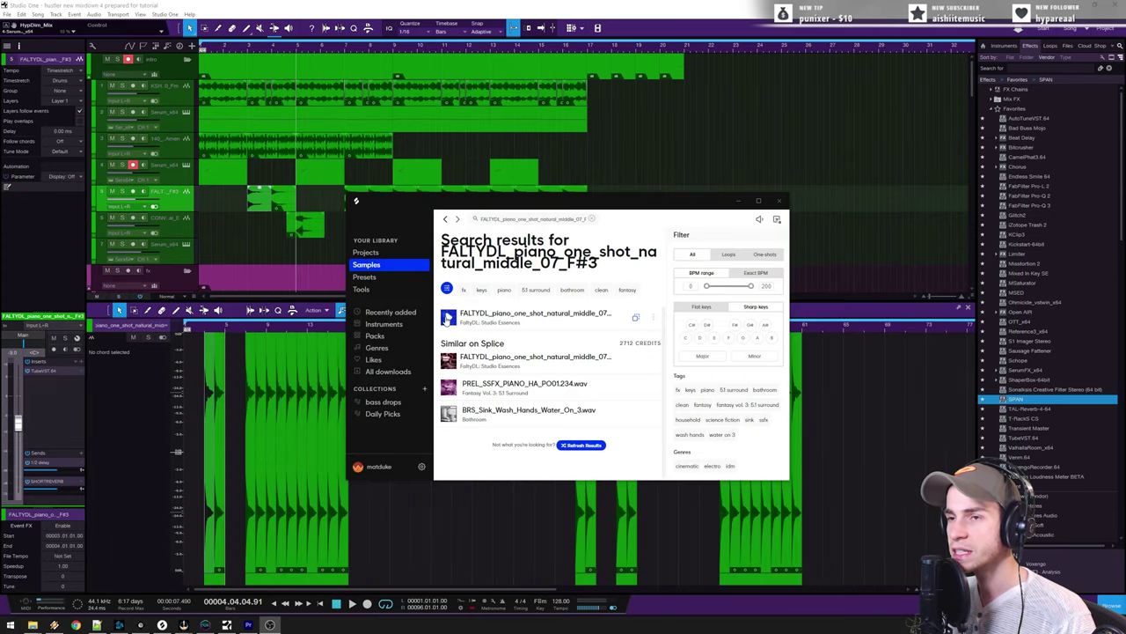
pyautogui.click(448, 320)
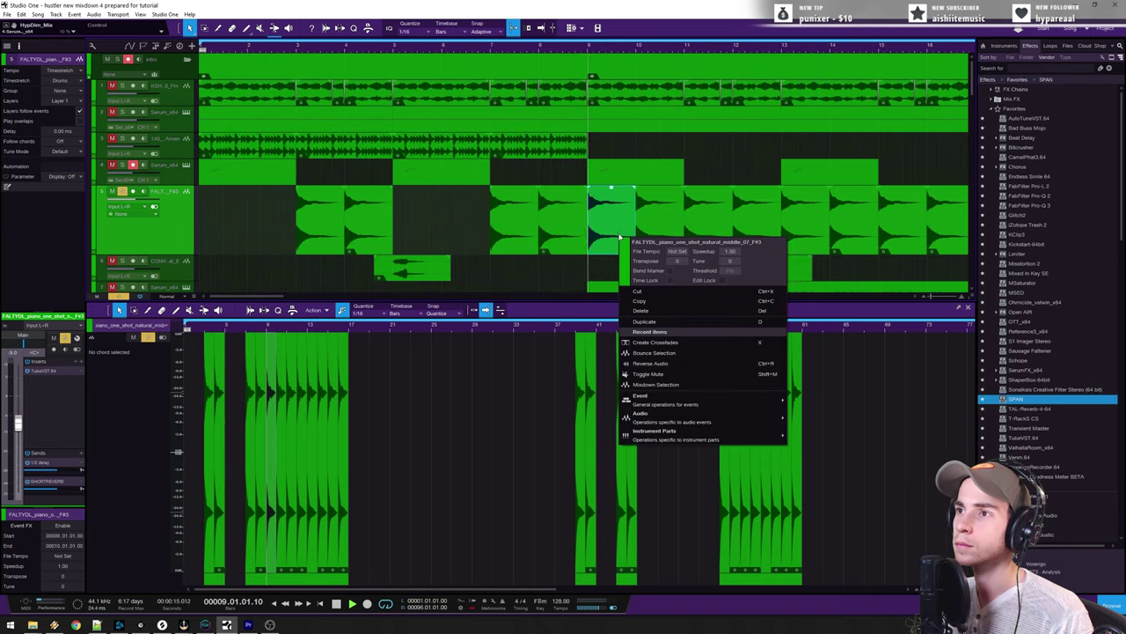
pyautogui.rightClick(659, 221)
pyautogui.rightClick(720, 213)
pyautogui.press('Escape')
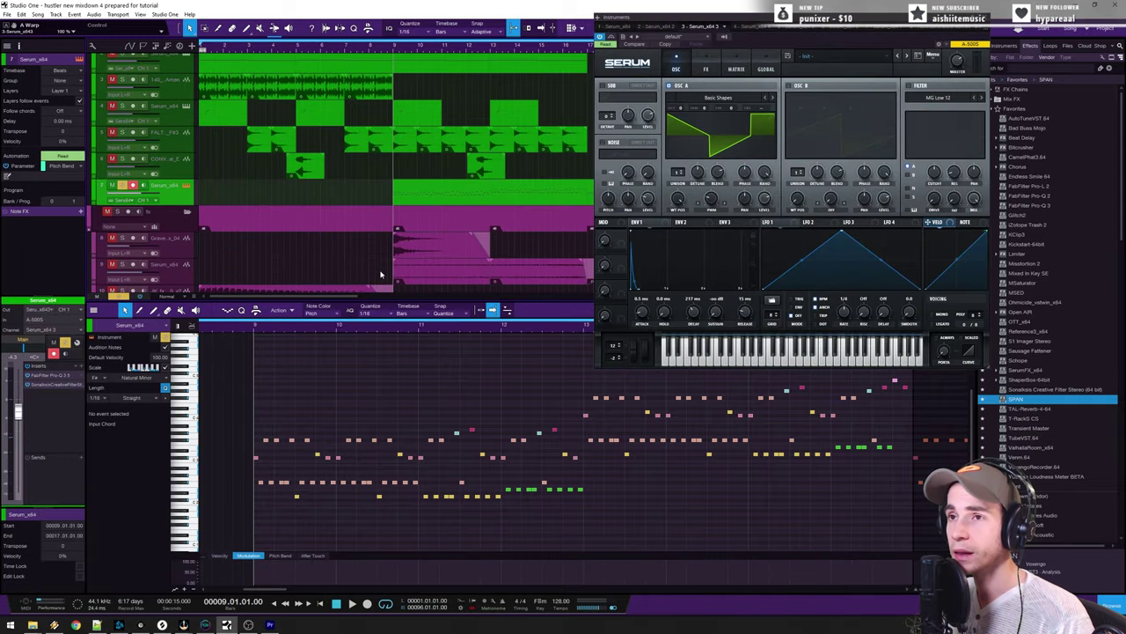
# Step: Play the soloed Serum arpeggio from bar 9 and audition the GET_vocal_yea_2 sample in Splice
pyautogui.press('space')
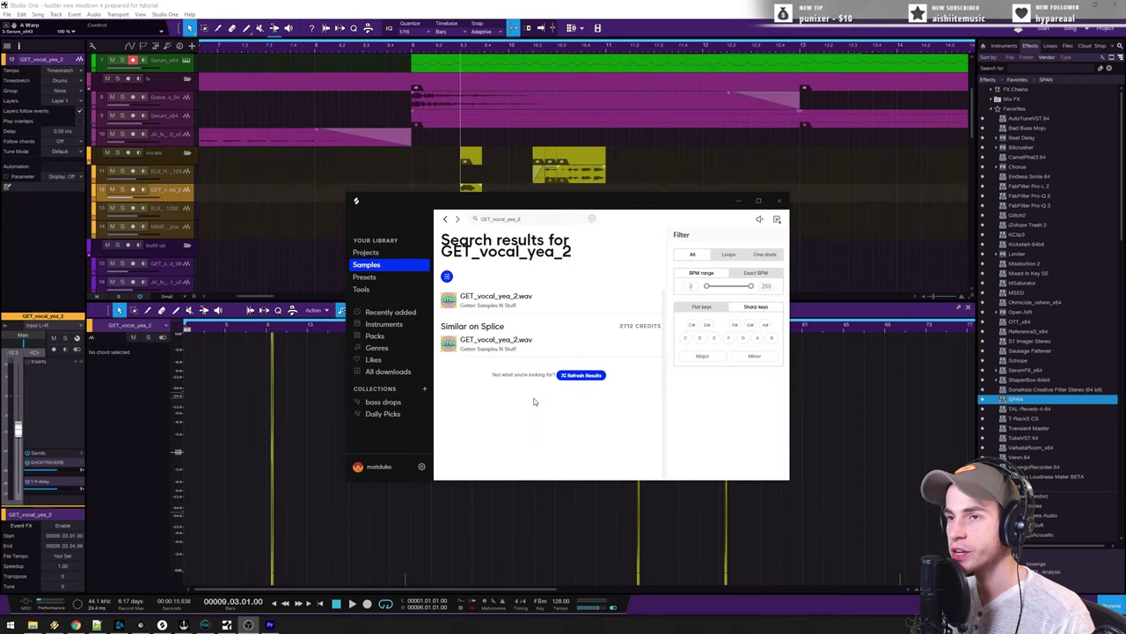
pyautogui.click(450, 300)
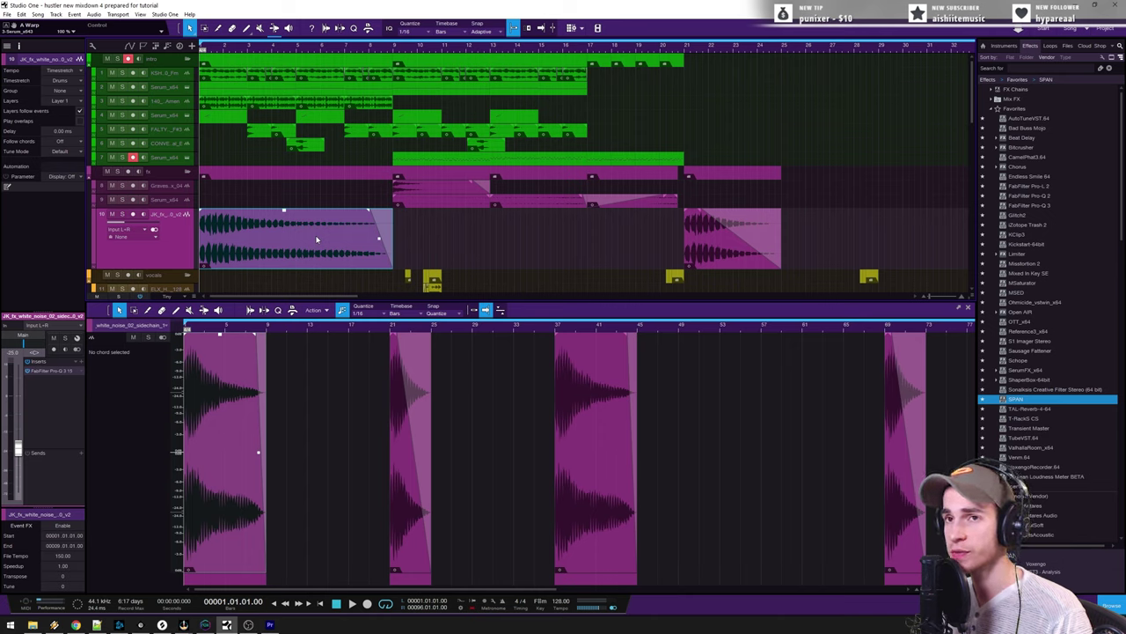
# Step: Solo and play the JK white noise track, and listen to the soloed crash and reverse crash in the drums folder
pyautogui.click(122, 213)
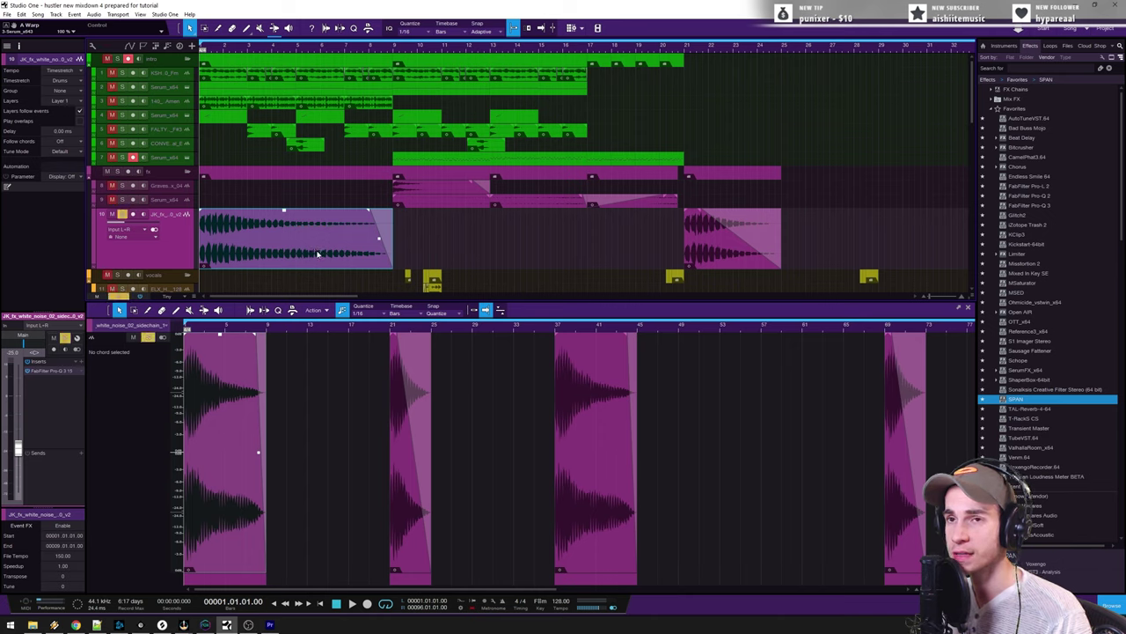
pyautogui.press('space')
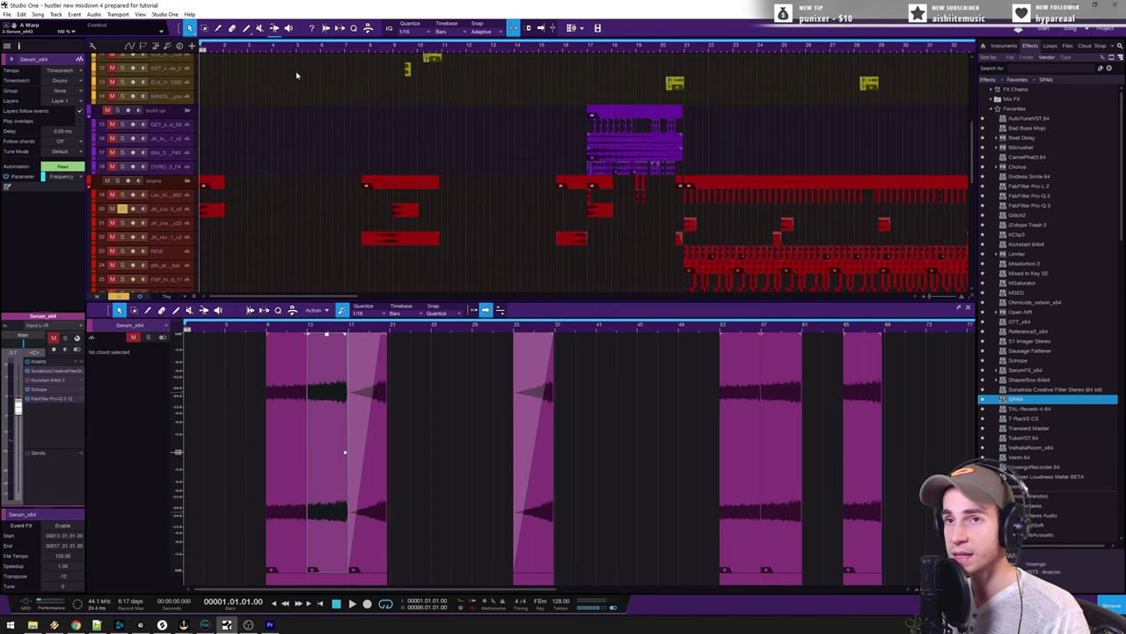
pyautogui.press('space')
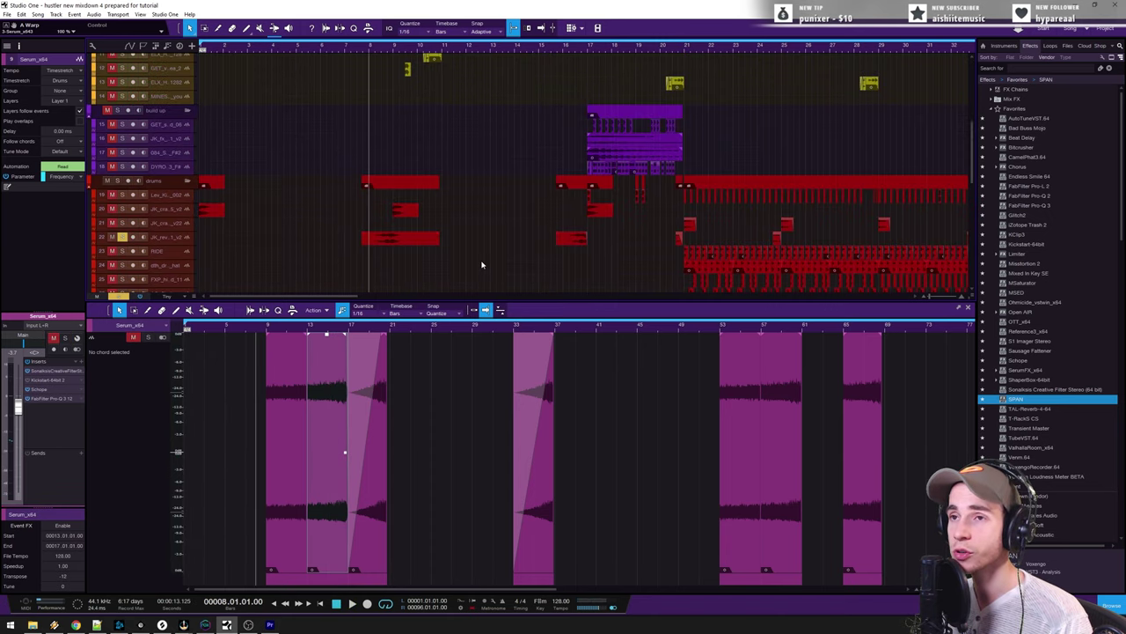
pyautogui.press('space')
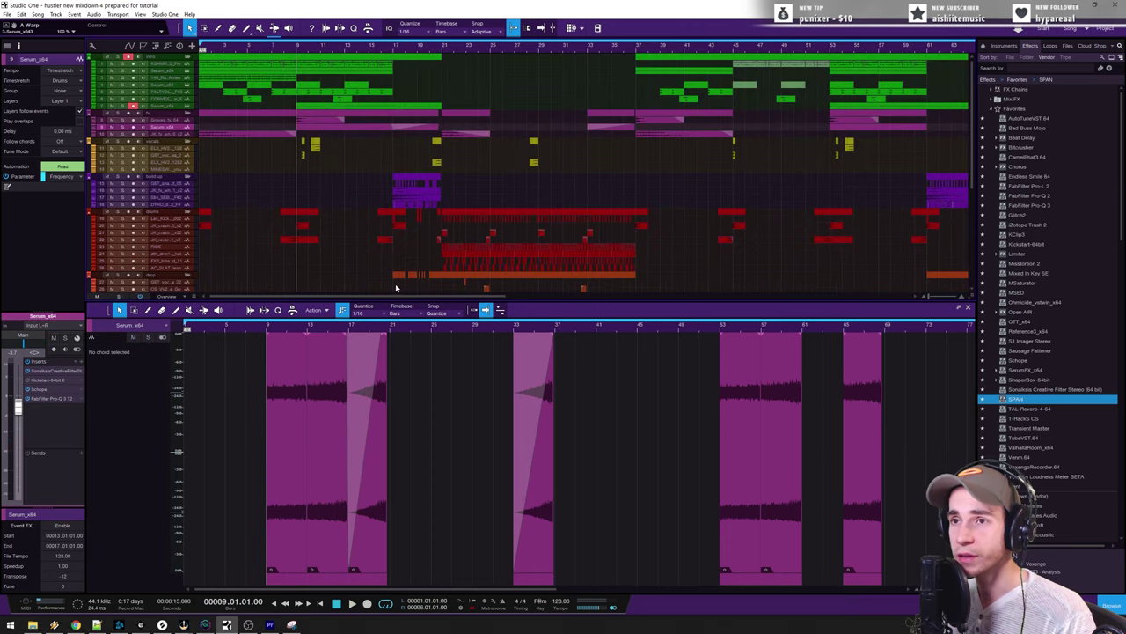
# Step: Show the mixer console and play the full arrangement from bar 9 up to the build-up, examining the intro and fx tracks
pyautogui.press('F3')
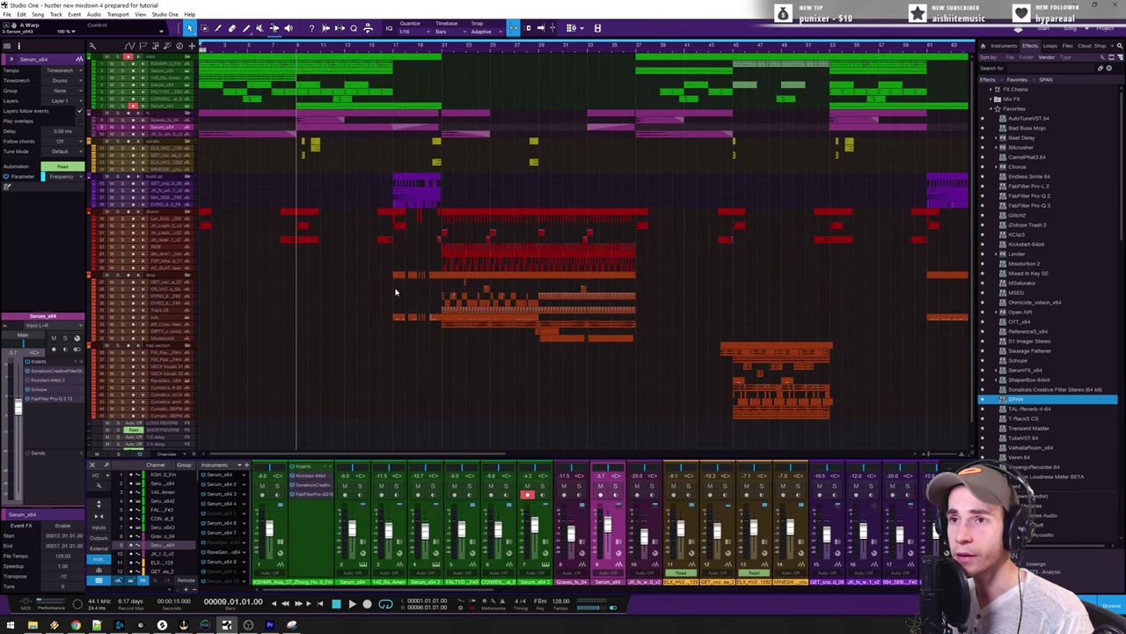
pyautogui.press('space')
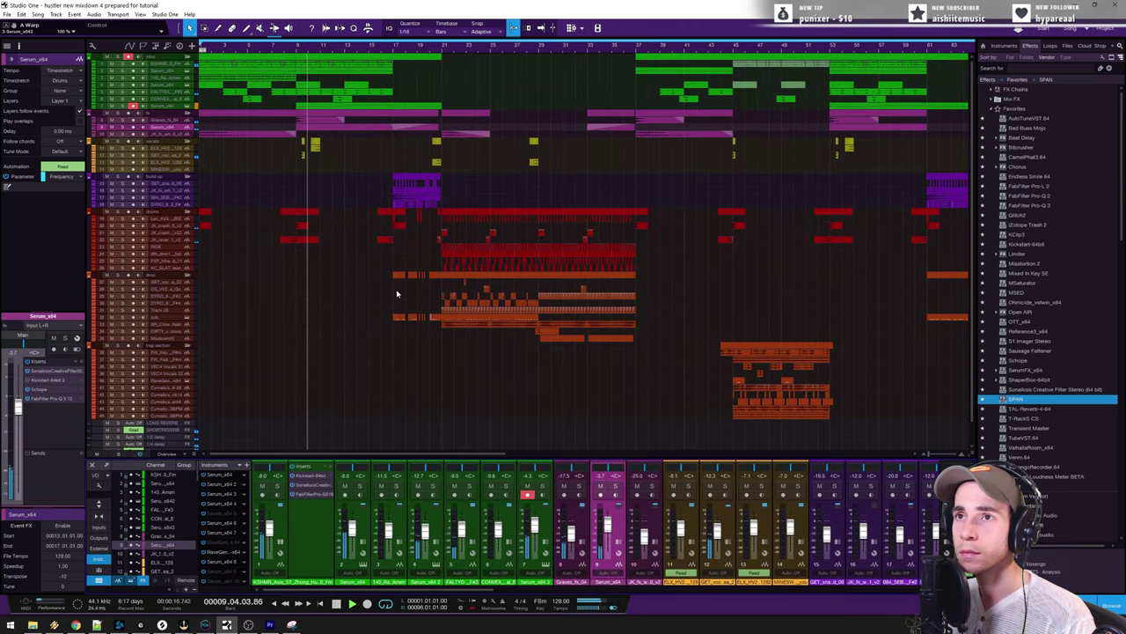
pyautogui.hotkey('shift', 'e')
pyautogui.hotkey('shift', 'e')
pyautogui.hotkey('shift', 'e')
pyautogui.scroll(4, 396, 293)
pyautogui.press('e')
pyautogui.press('e')
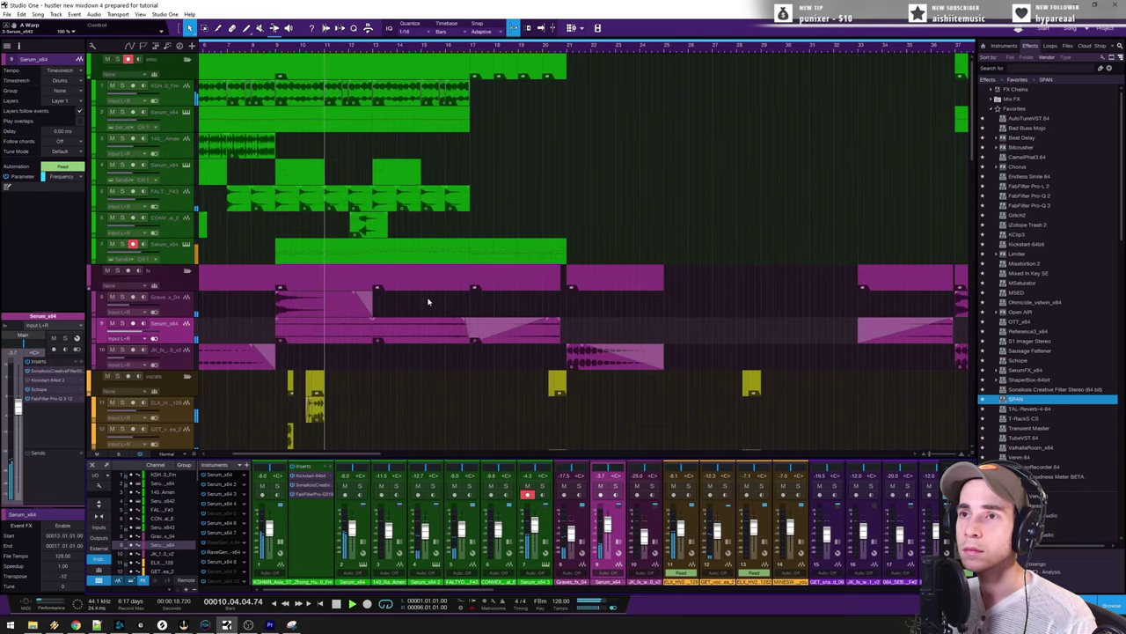
pyautogui.press('e')
pyautogui.moveTo(273, 453); pyautogui.dragTo(268, 454)
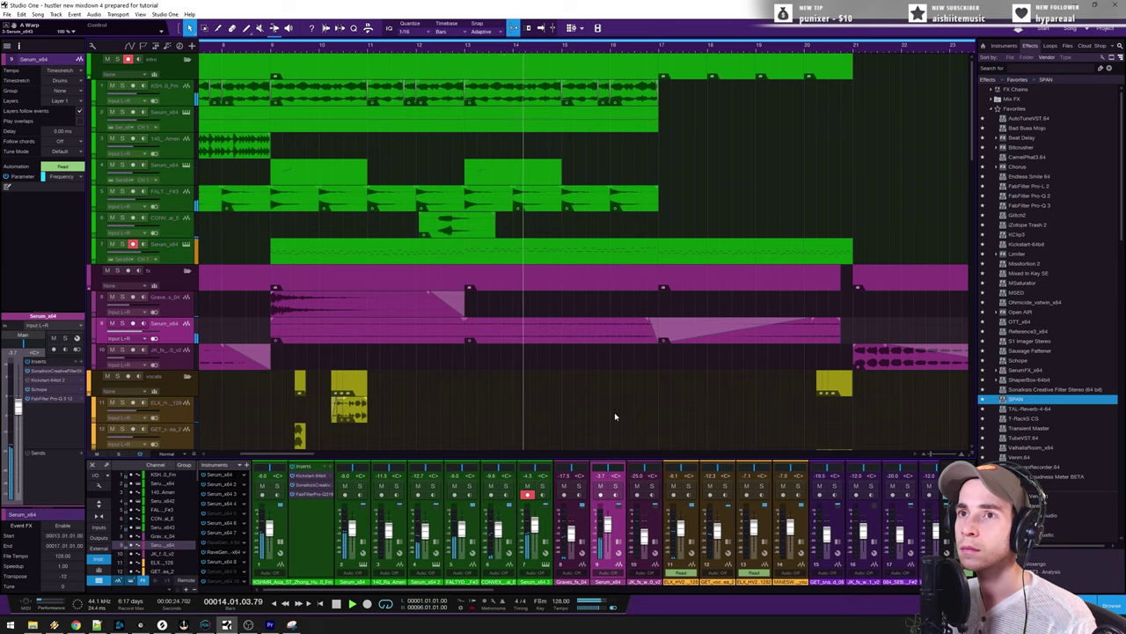
pyautogui.hotkey('shift', 'w')
pyautogui.hotkey('shift', 'w')
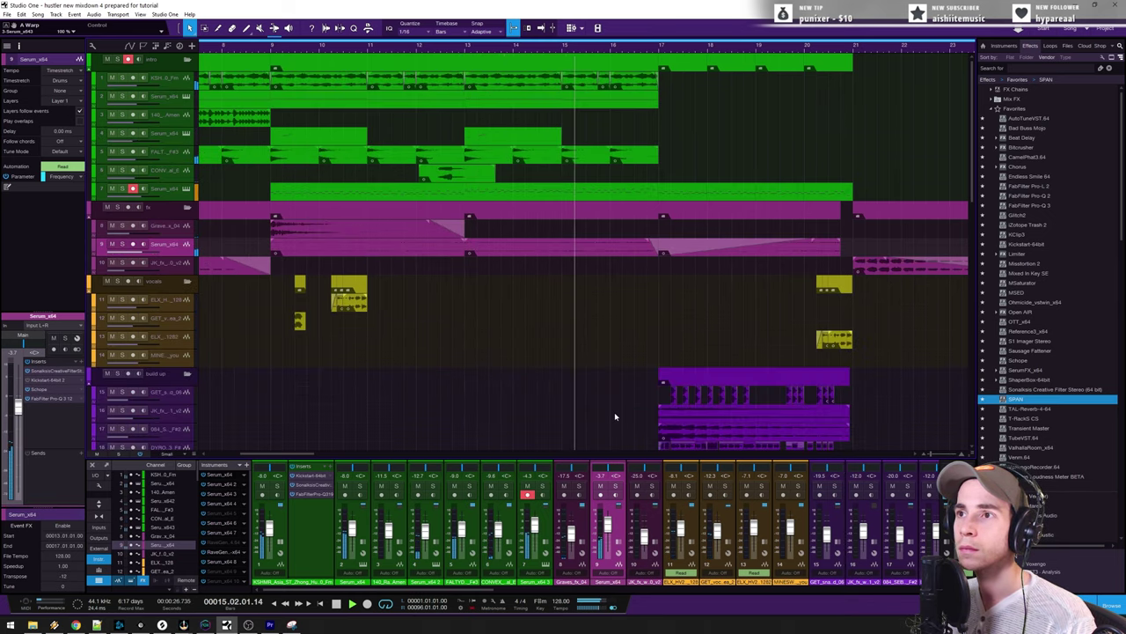
pyautogui.press('w')
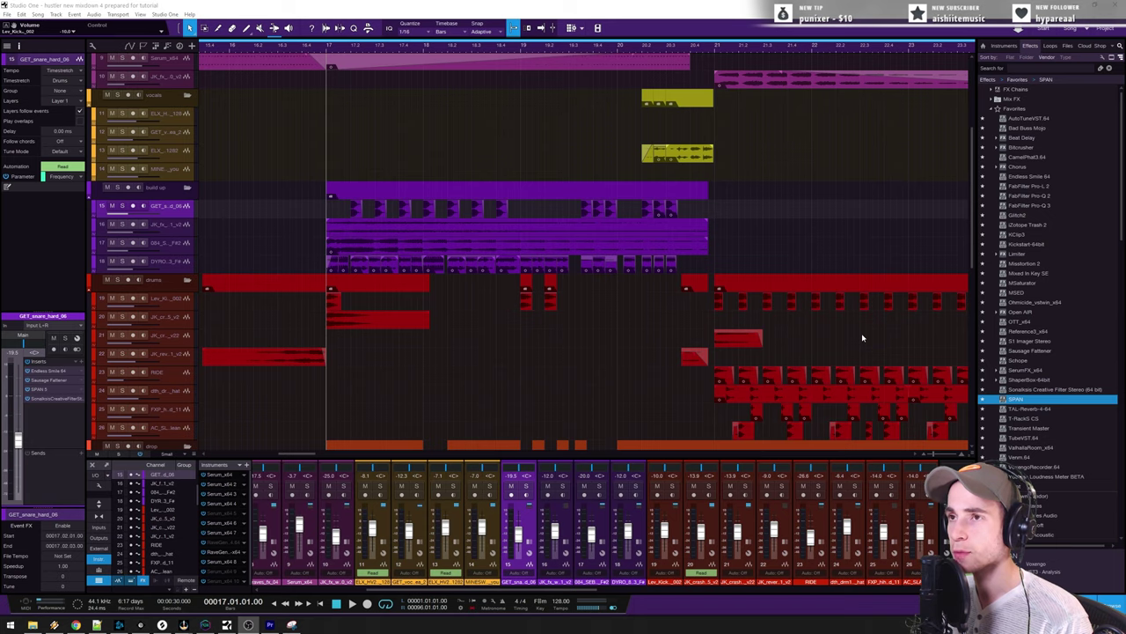
# Step: Listen to the individual build-up tracks from bar 17, including the snare and the synth clip on track 17
pyautogui.press('s')
pyautogui.scroll(2, 473, 403)
pyautogui.press('space')
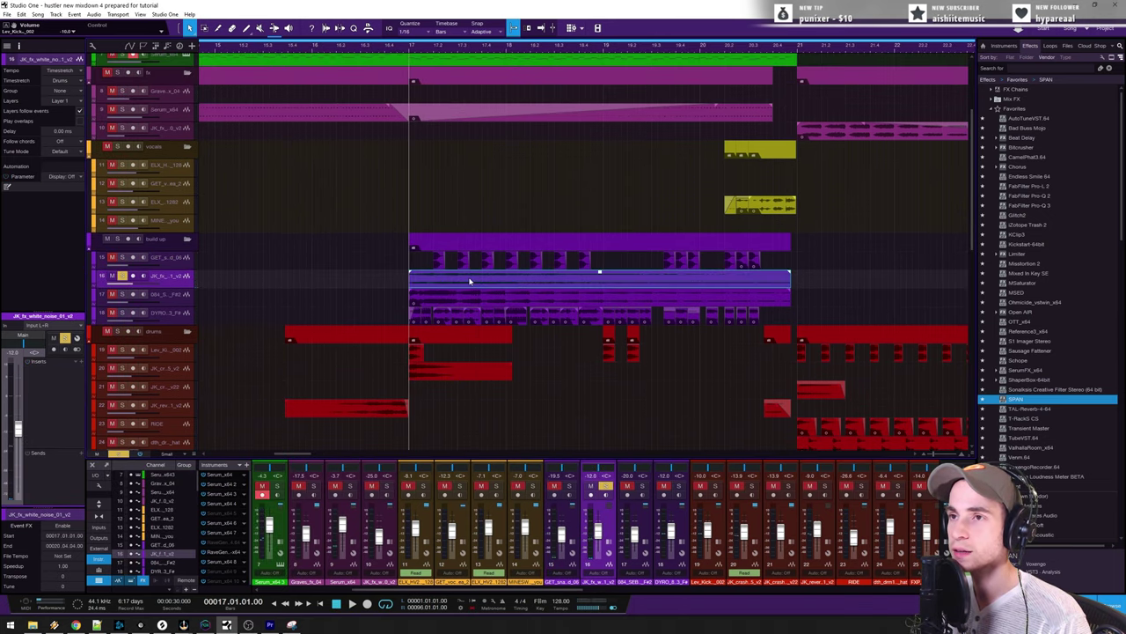
pyautogui.click(448, 304)
pyautogui.press('space')
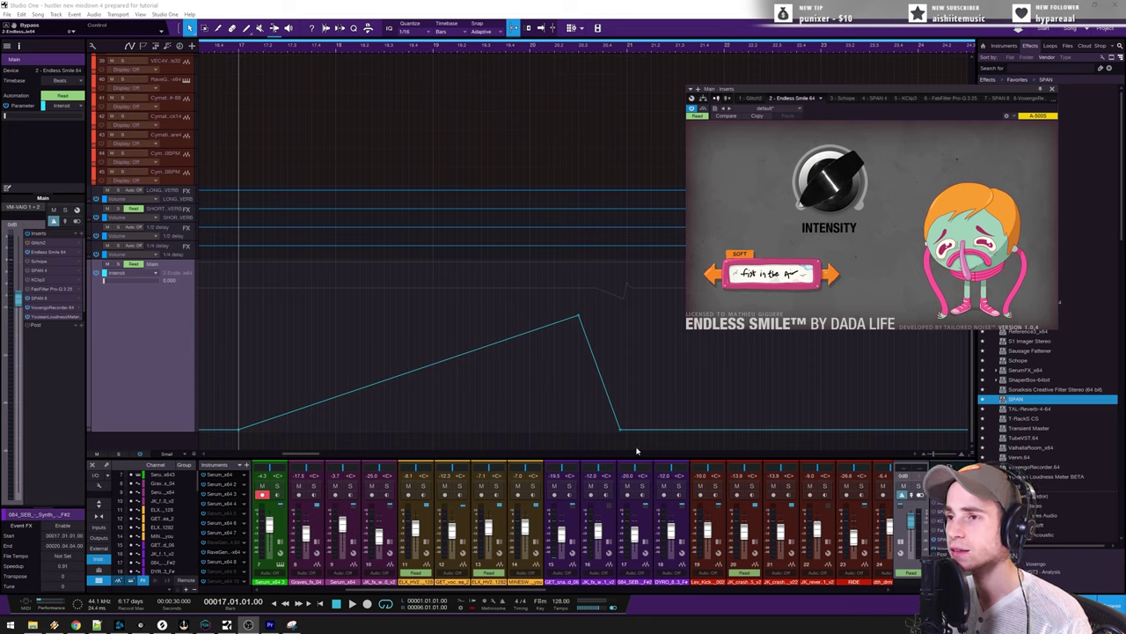
# Step: Browse the Endless Smile presets on the Main channel
pyautogui.click(831, 274)
pyautogui.click(832, 274)
pyautogui.click(831, 273)
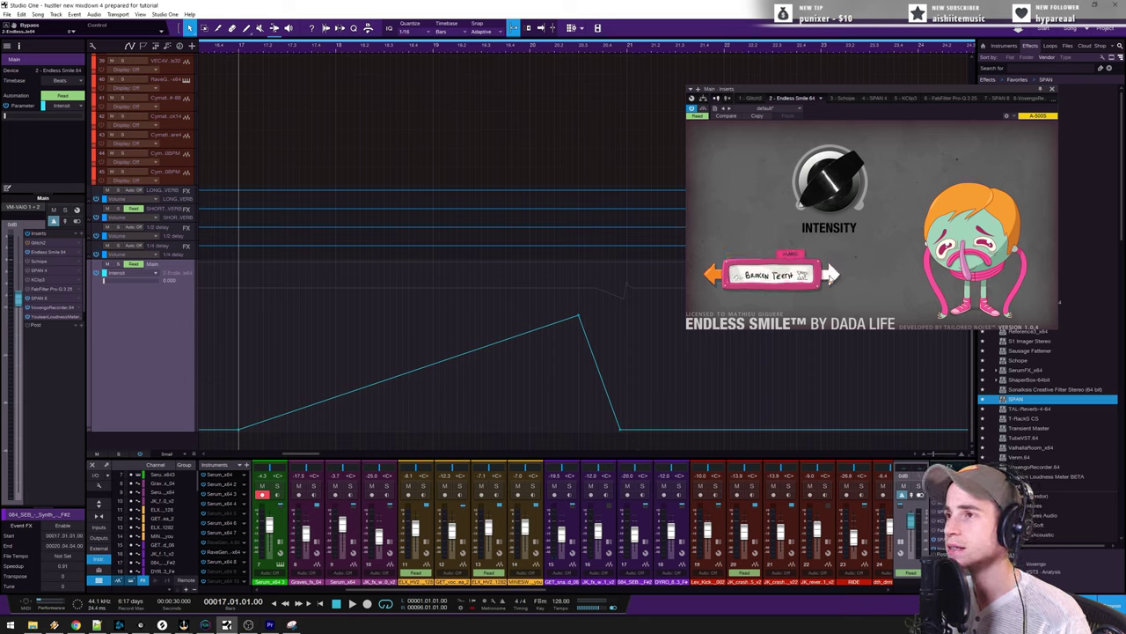
pyautogui.click(832, 273)
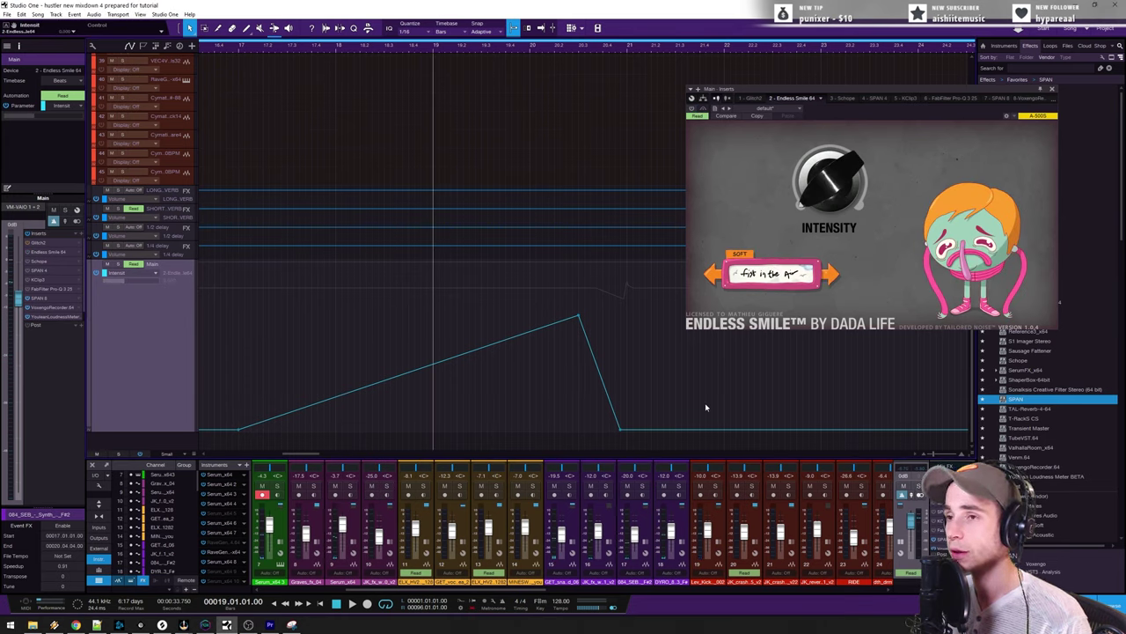
# Step: Compare the build-up from bar 19 with Endless Smile bypassed and active on the Main channel
pyautogui.press('space')
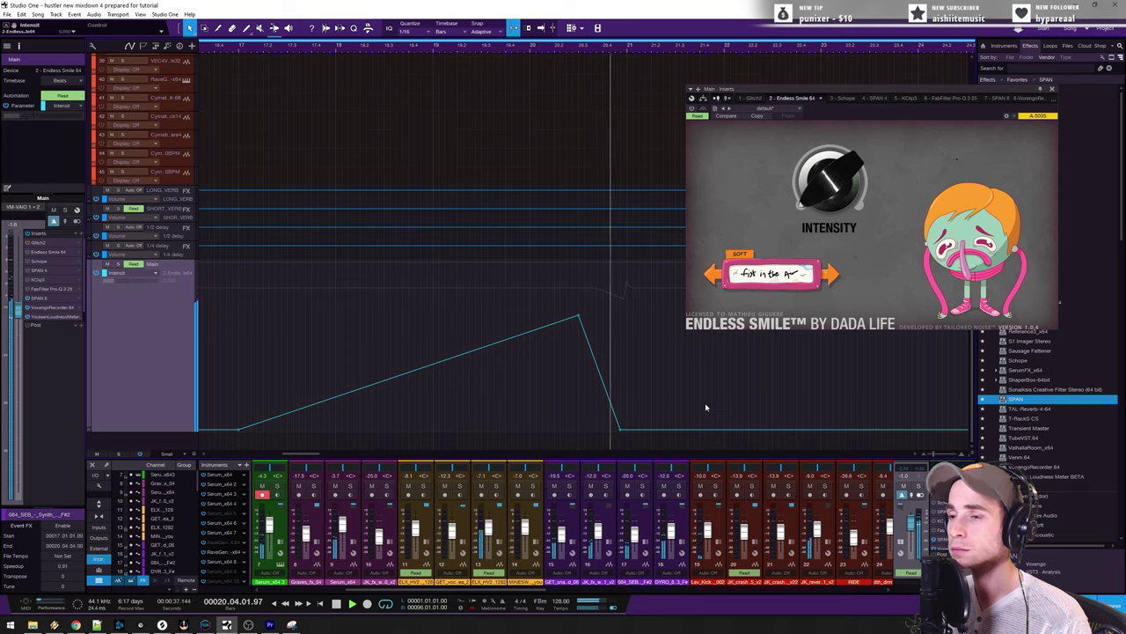
pyautogui.press('space')
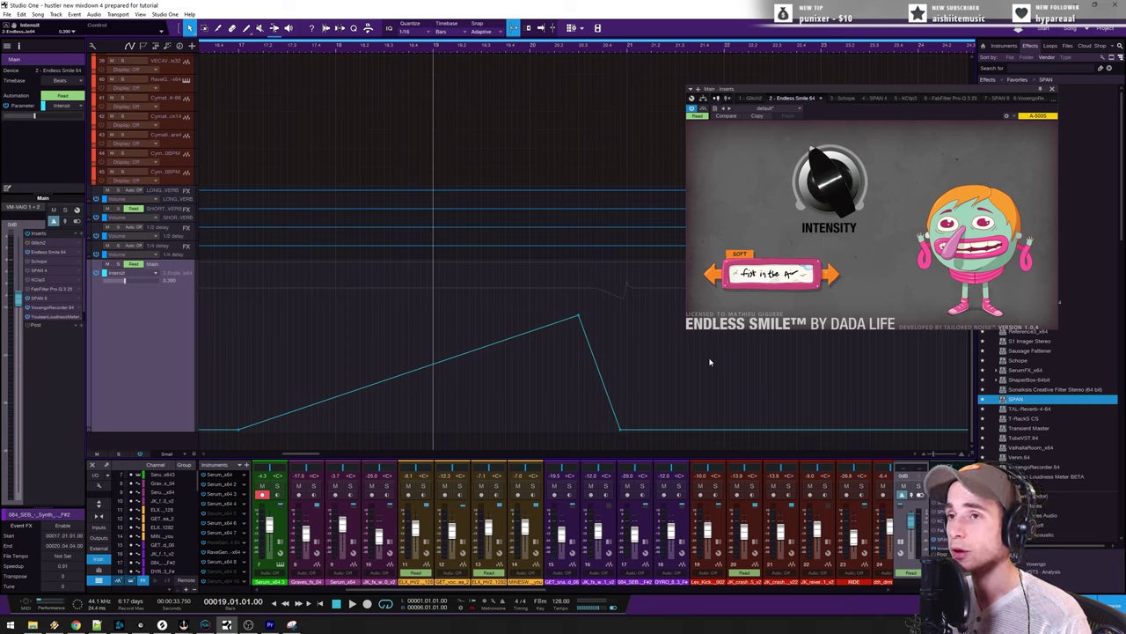
pyautogui.press('space')
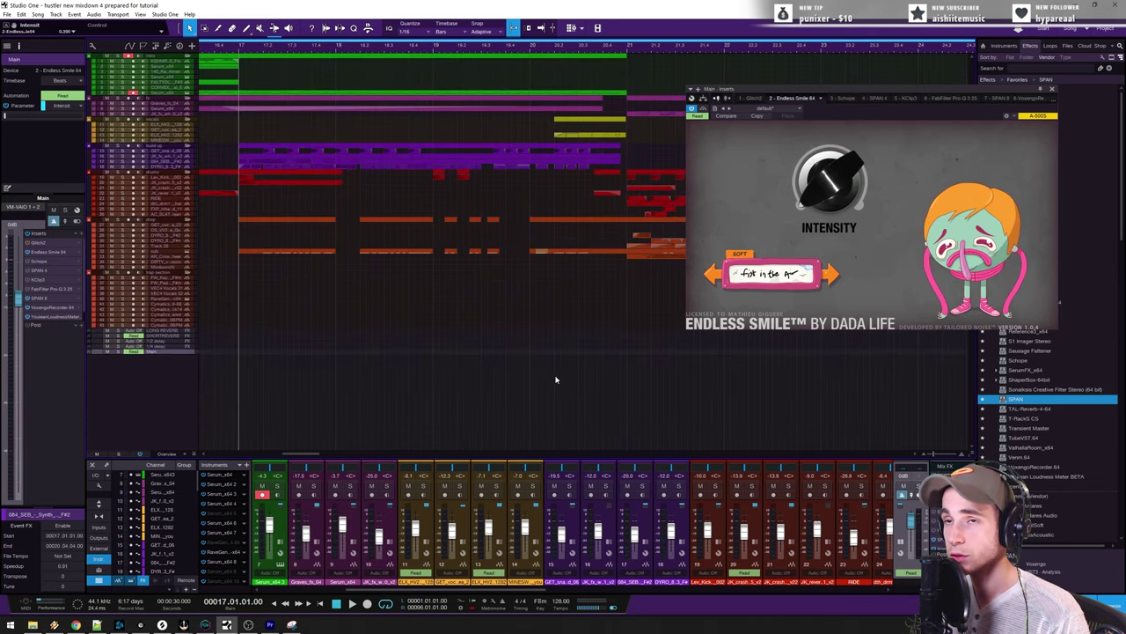
# Step: Play the full build-up from bar 17 and close the Endless Smile plugin window
pyautogui.press('space')
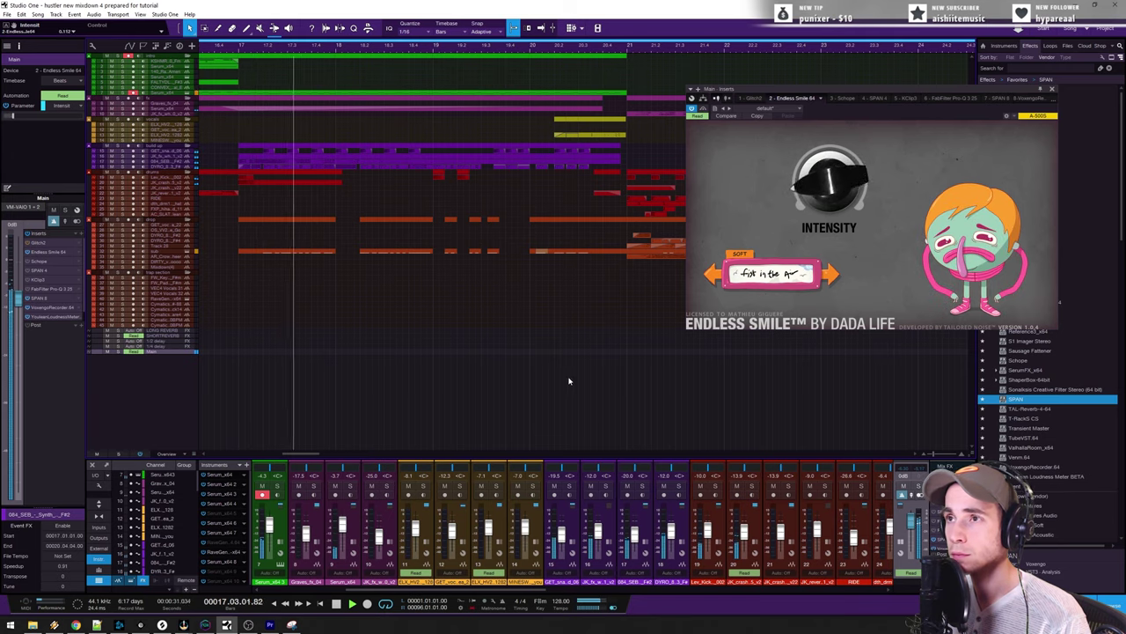
pyautogui.moveTo(977, 89); pyautogui.dragTo(722, 163)
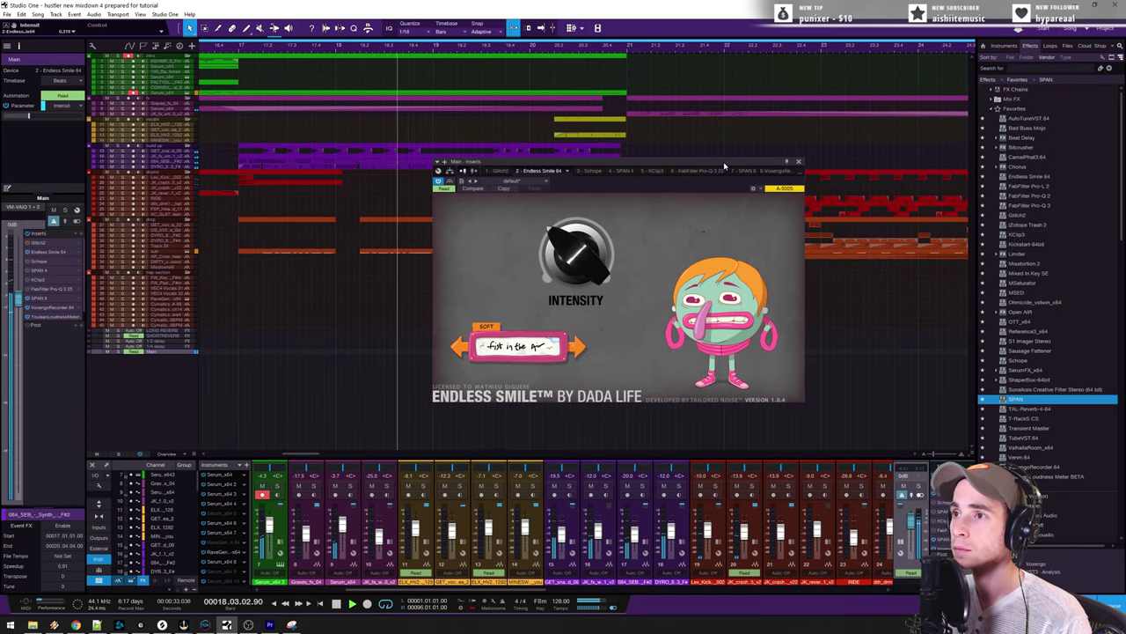
pyautogui.click(798, 162)
pyautogui.press('w')
pyautogui.press('w')
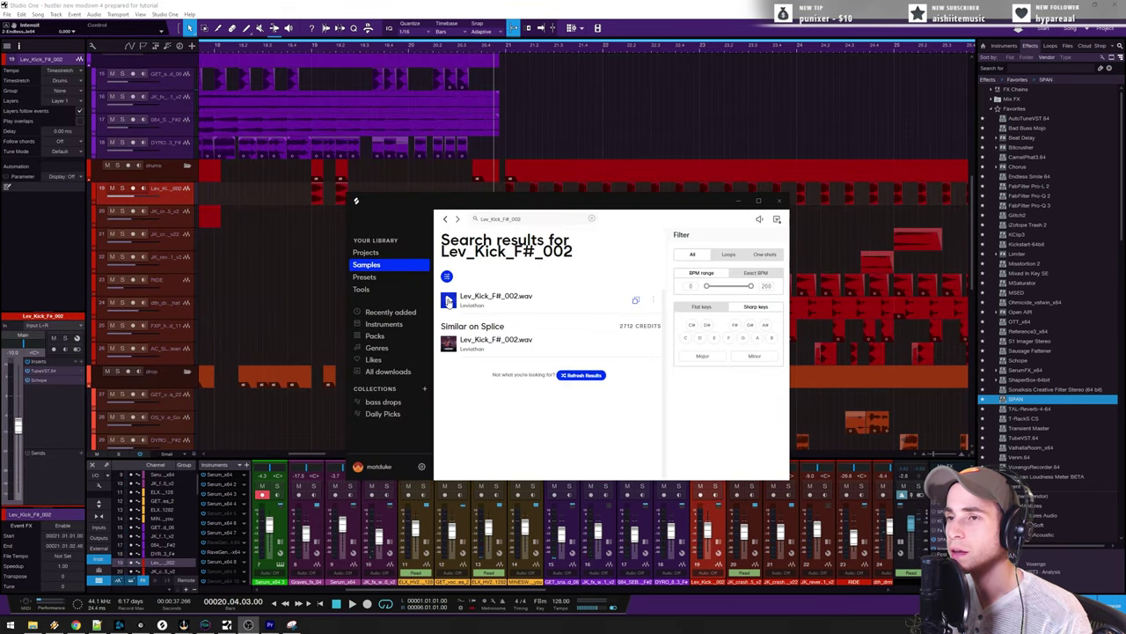
# Step: Go through the drum tracks from the kick to the clap with their Splice samples, and play the soloed drums from bar 21
pyautogui.press('Down')
pyautogui.press('Down')
pyautogui.press('Down')
pyautogui.press('Down')
pyautogui.press('Down')
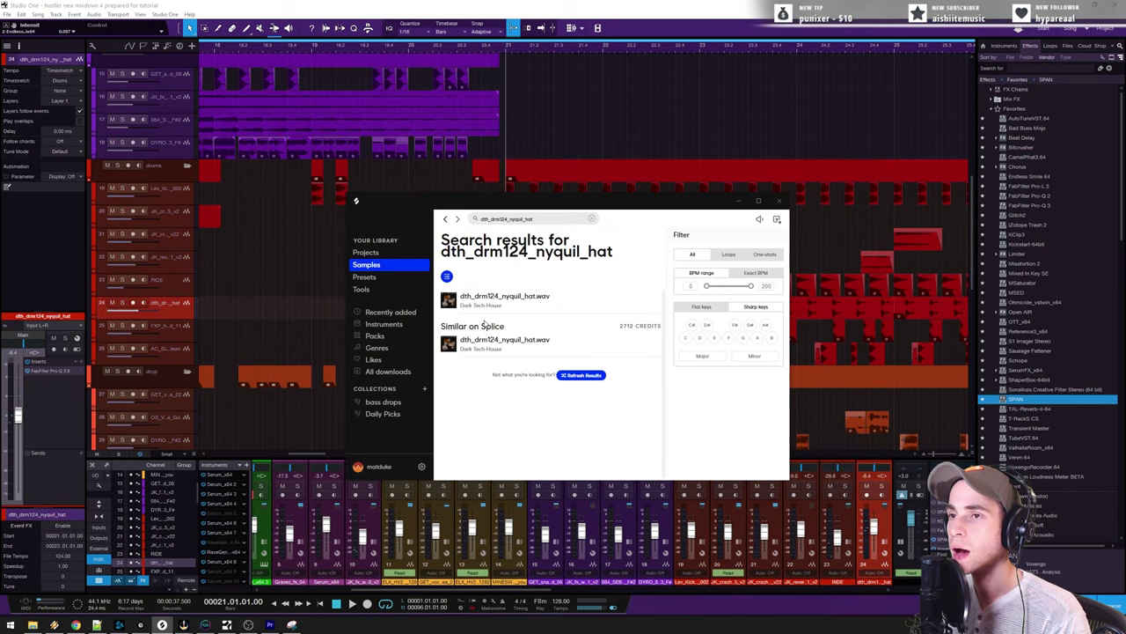
pyautogui.press('Down')
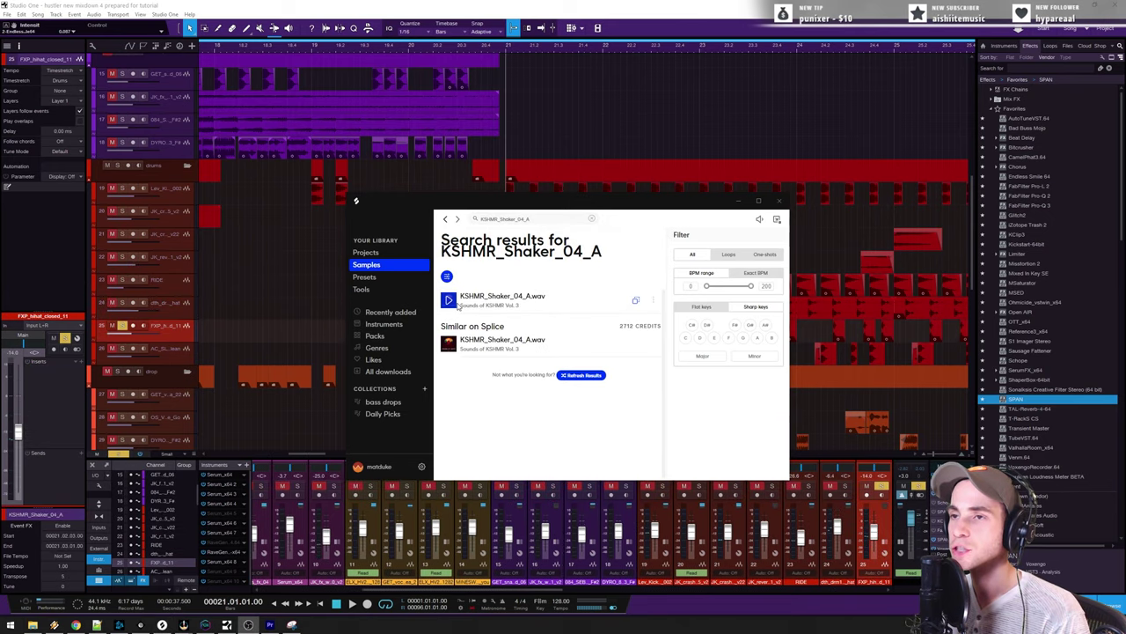
pyautogui.press('Down')
pyautogui.click(726, 264)
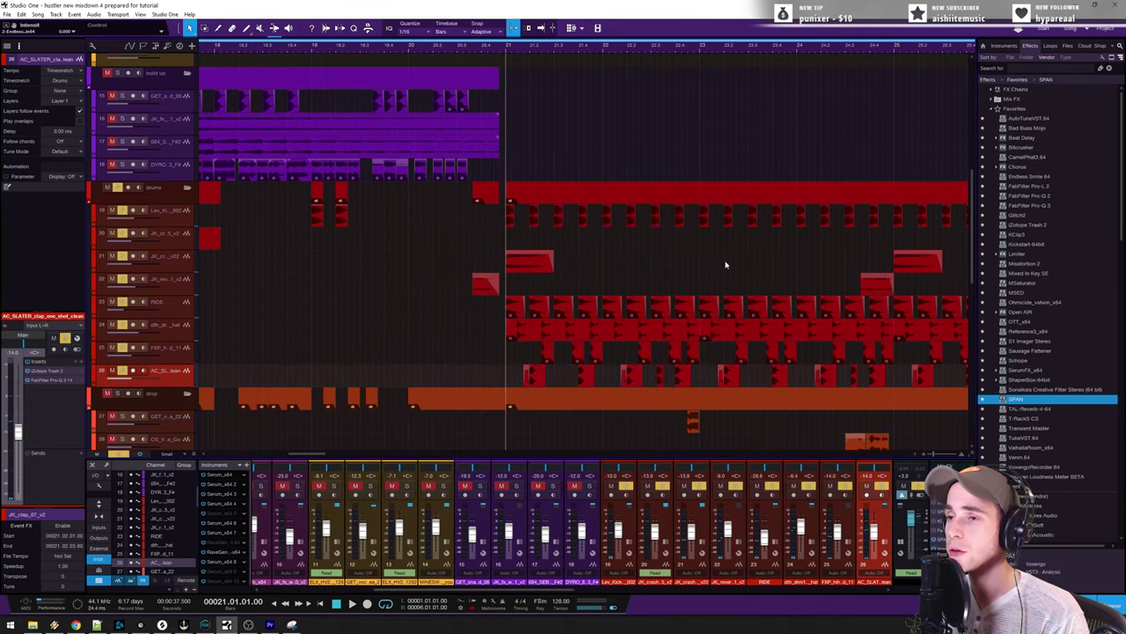
pyautogui.press('space')
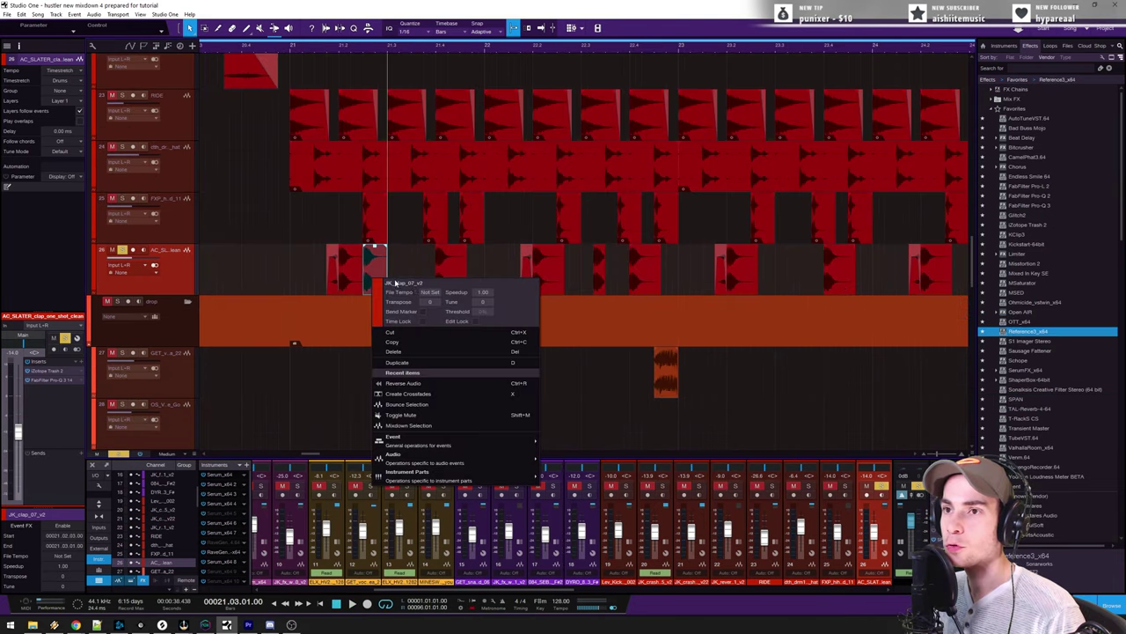
# Step: Reverse the audio of the JK_clap_07_v2 clip on the clap track and move it right before the following clap
pyautogui.click(436, 383)
pyautogui.moveTo(380, 286); pyautogui.dragTo(427, 286)
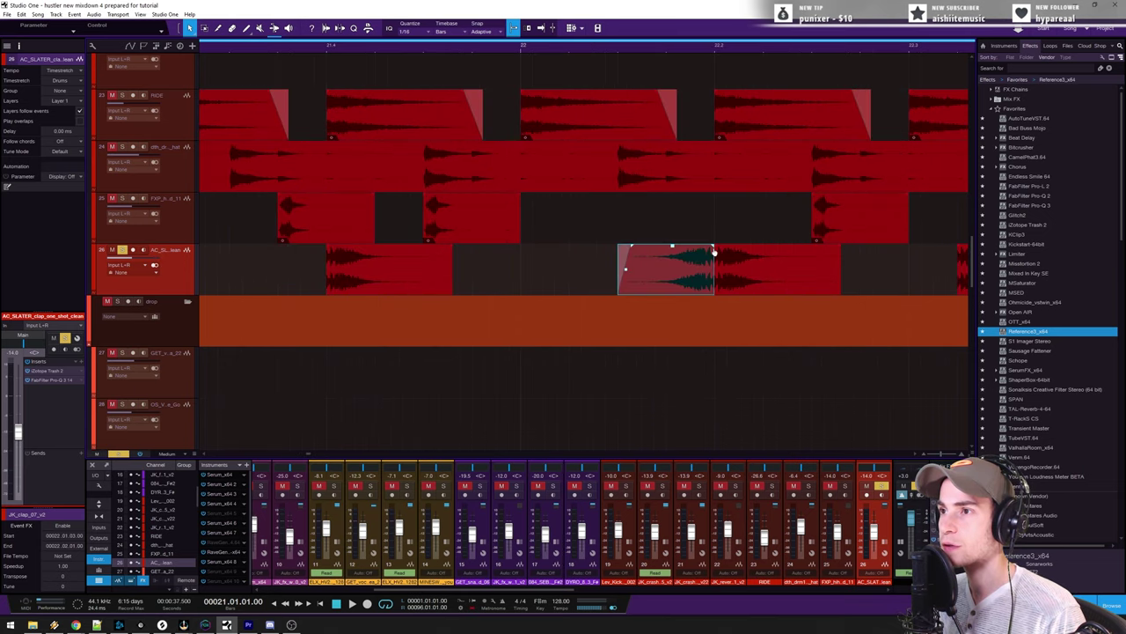
# Step: Play the soloed clap track with its reversed claps from bar 21 and the two soloed DYRO_808 bass tracks over the drop
pyautogui.press('w')
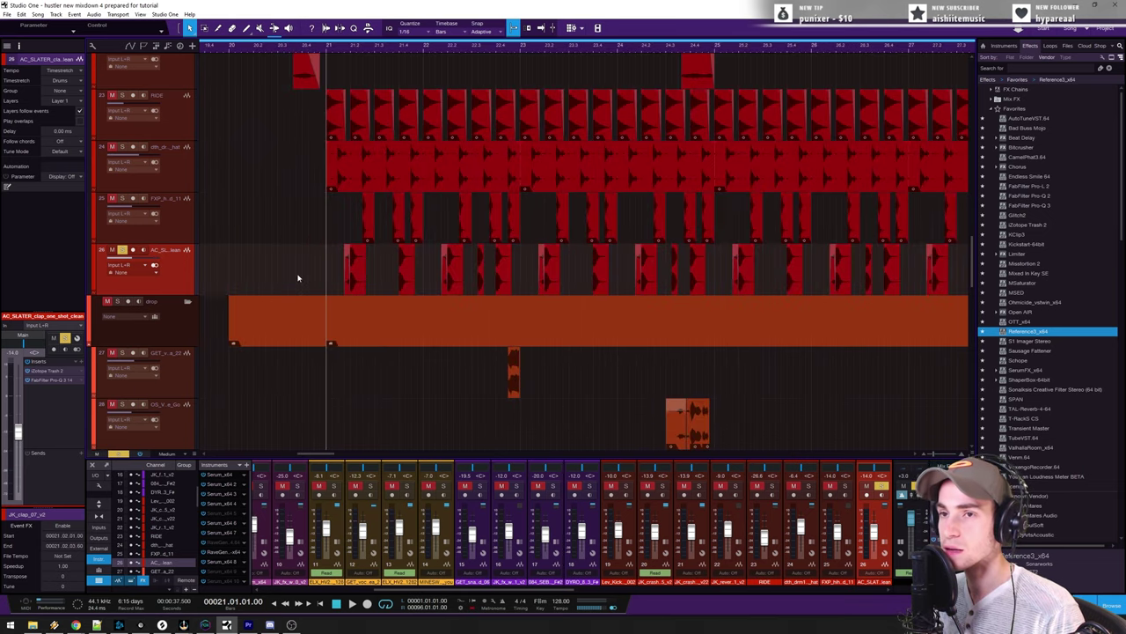
pyautogui.press('space')
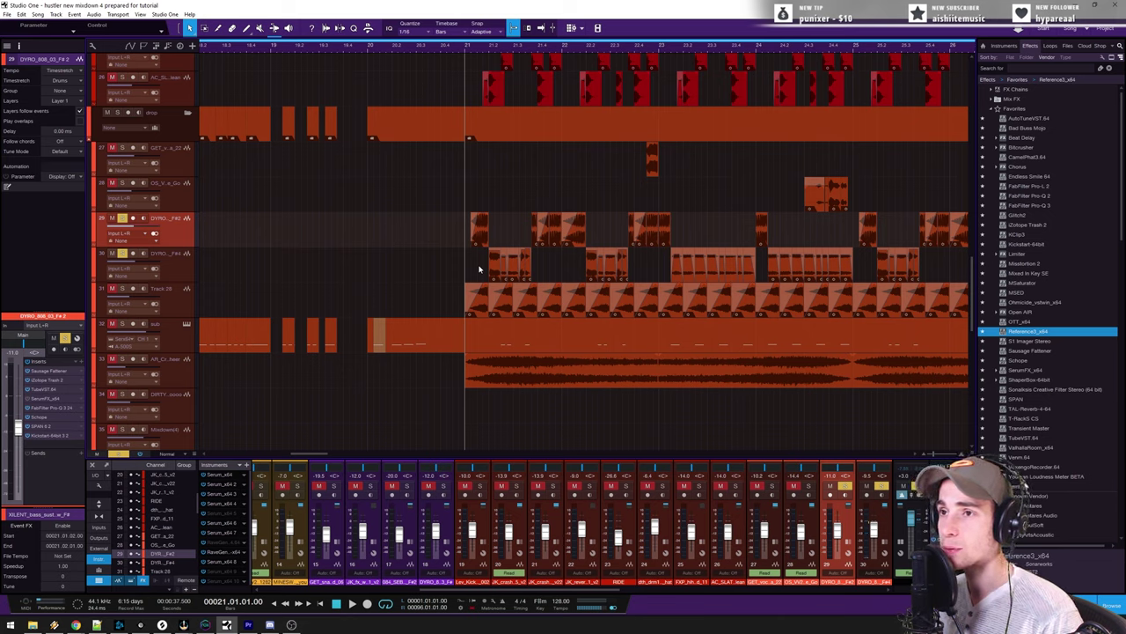
pyautogui.hscroll(3, 480, 268)
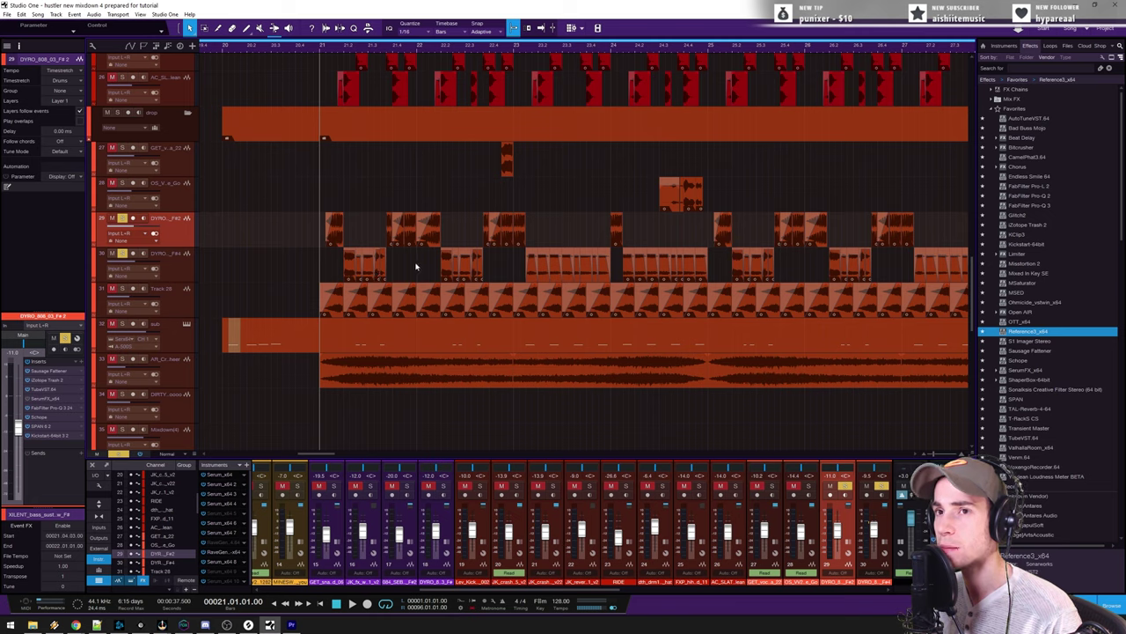
pyautogui.click(319, 264)
pyautogui.press('space')
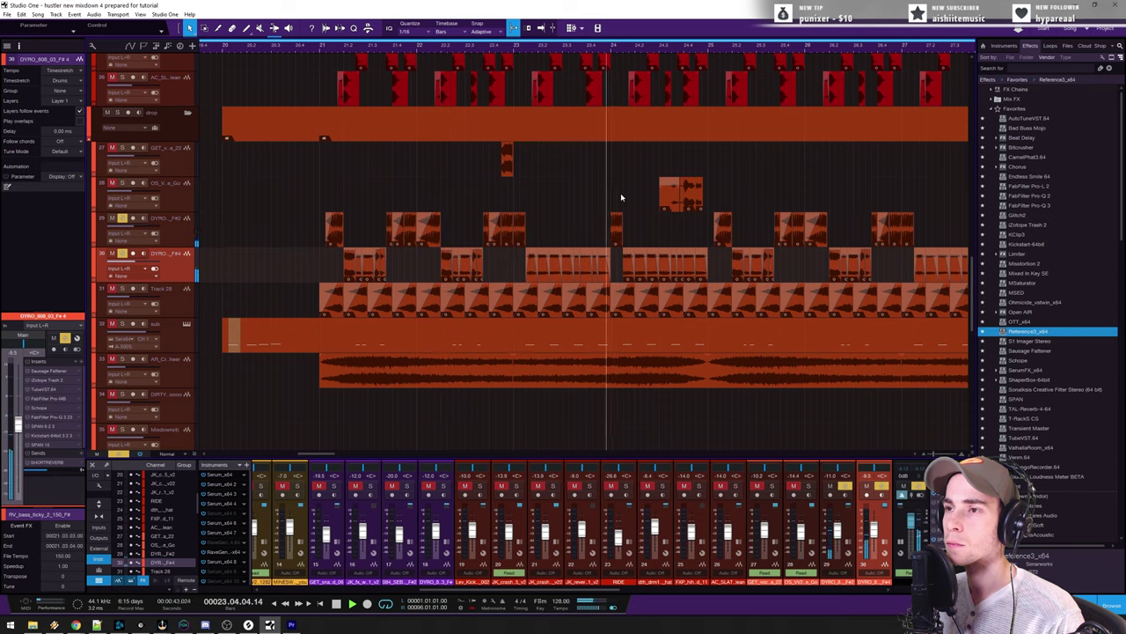
pyautogui.press('space')
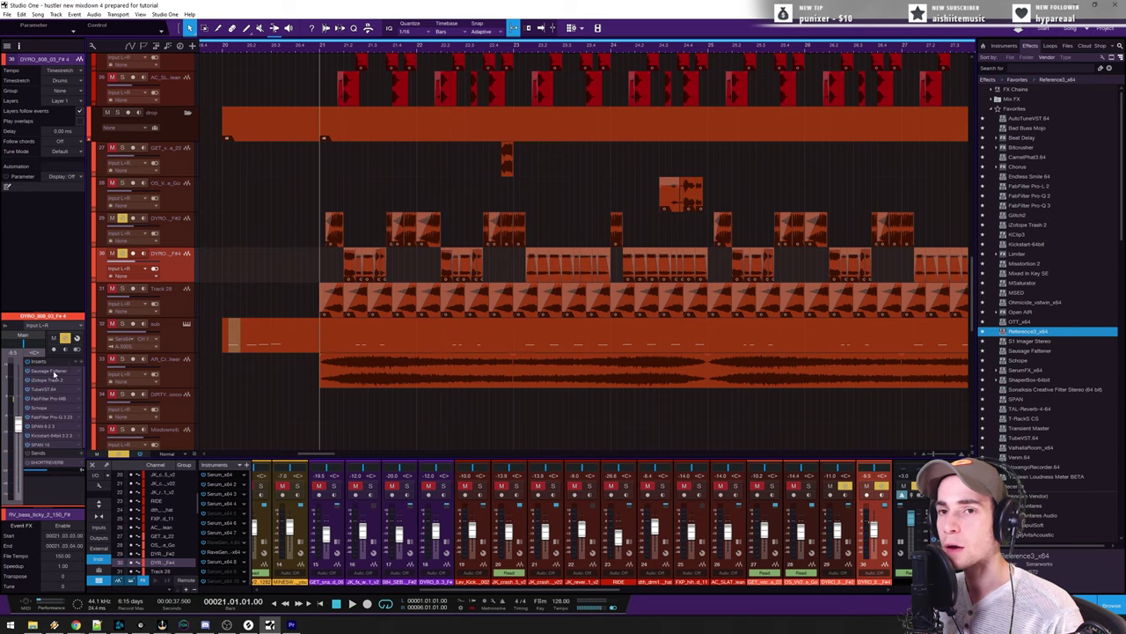
# Step: Go through the insert effects of the second DYRO_808 bass track from Sausage Fattener to Kickstart and close the effects window
pyautogui.click(55, 374)
pyautogui.click(445, 213)
pyautogui.click(493, 213)
pyautogui.click(537, 213)
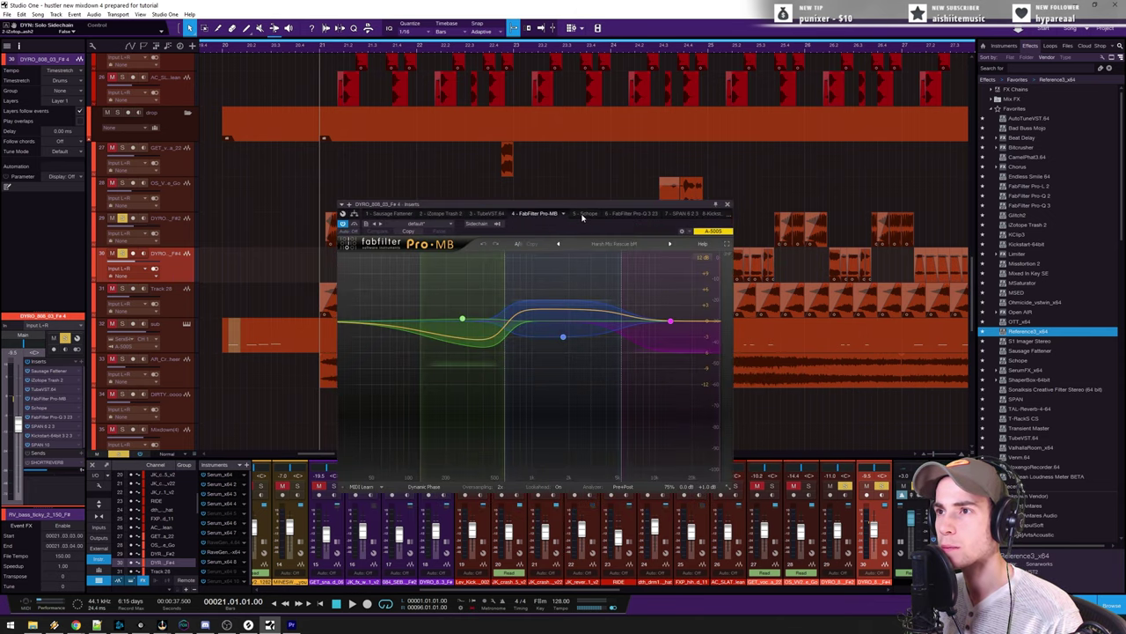
pyautogui.click(631, 213)
pyautogui.click(711, 213)
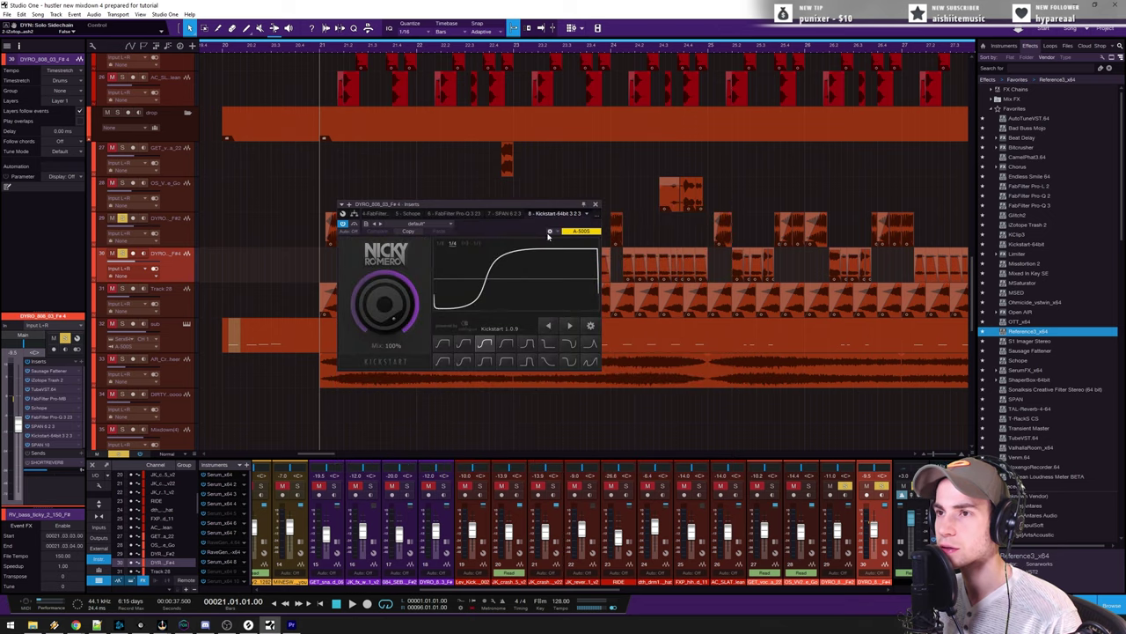
pyautogui.click(595, 206)
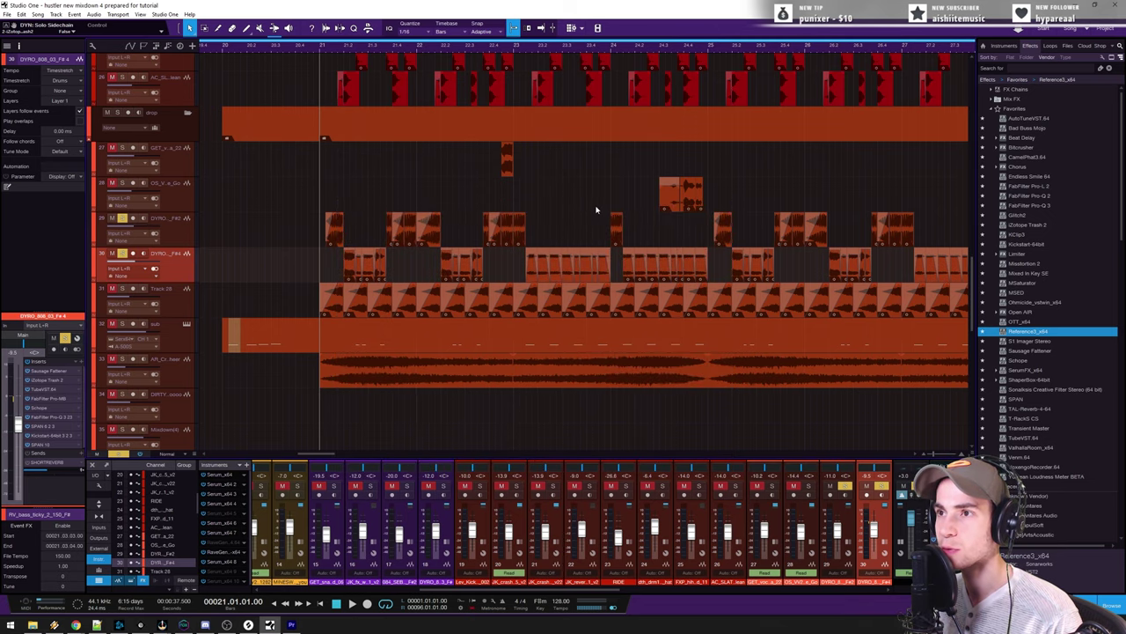
# Step: Play the soloed drop bass layers from bar 21, view the sub track's Serum patch and close it
pyautogui.press('space')
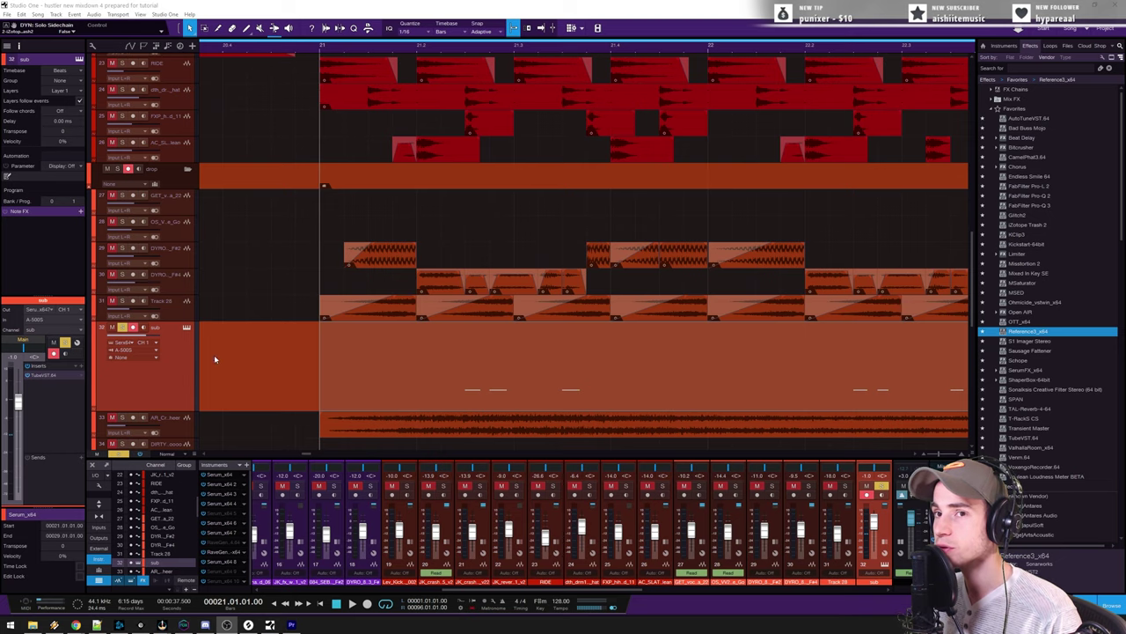
pyautogui.click(187, 328)
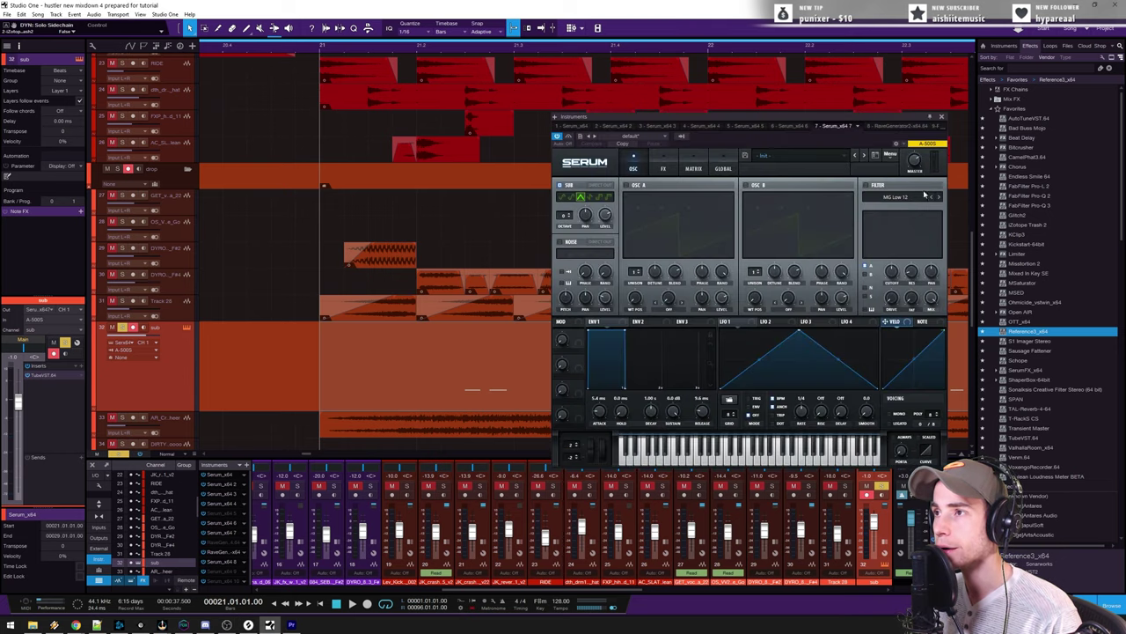
pyautogui.click(940, 118)
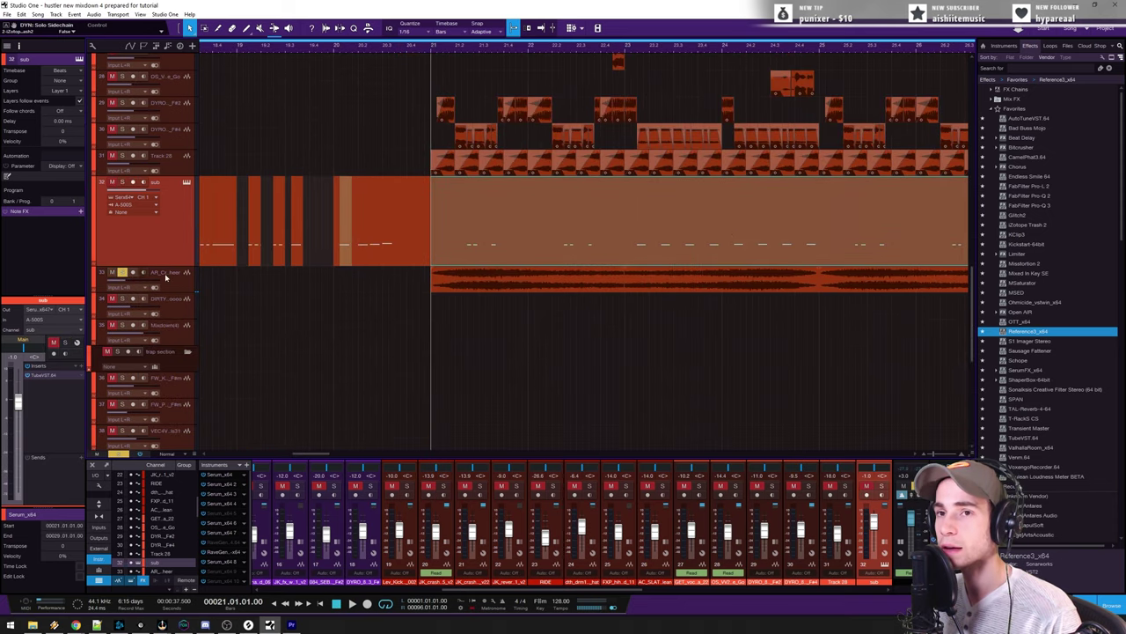
# Step: Play the AR_Crowd_Cheer clip in the drop and preview ATM_vocal_hook_dry_lets_get_money_128.wav in Splice
pyautogui.click(542, 288)
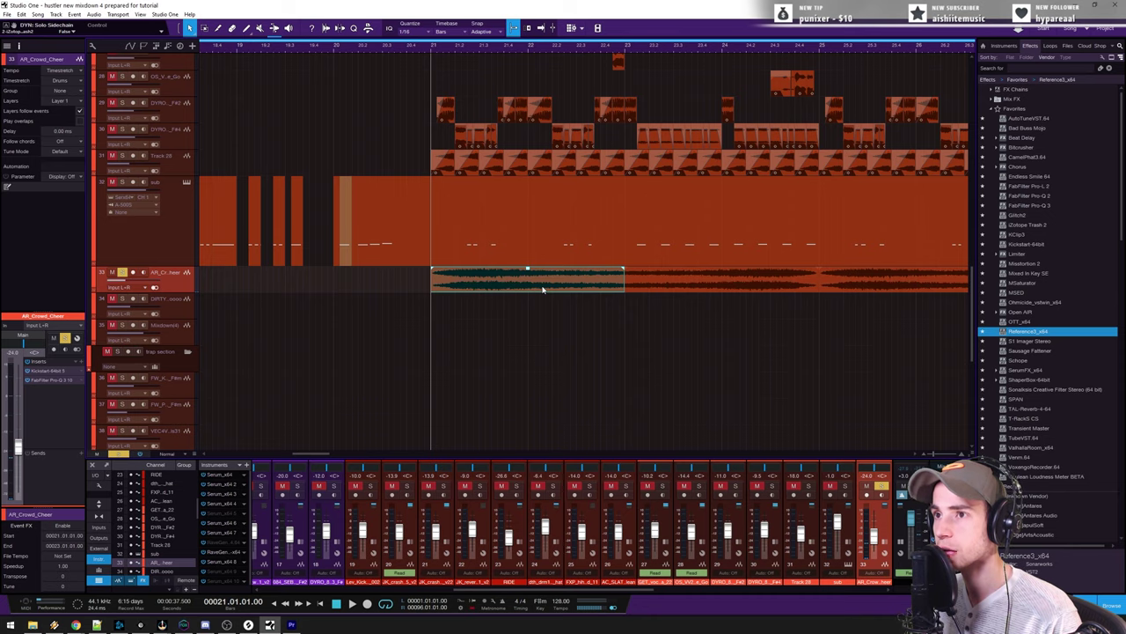
pyautogui.press('space')
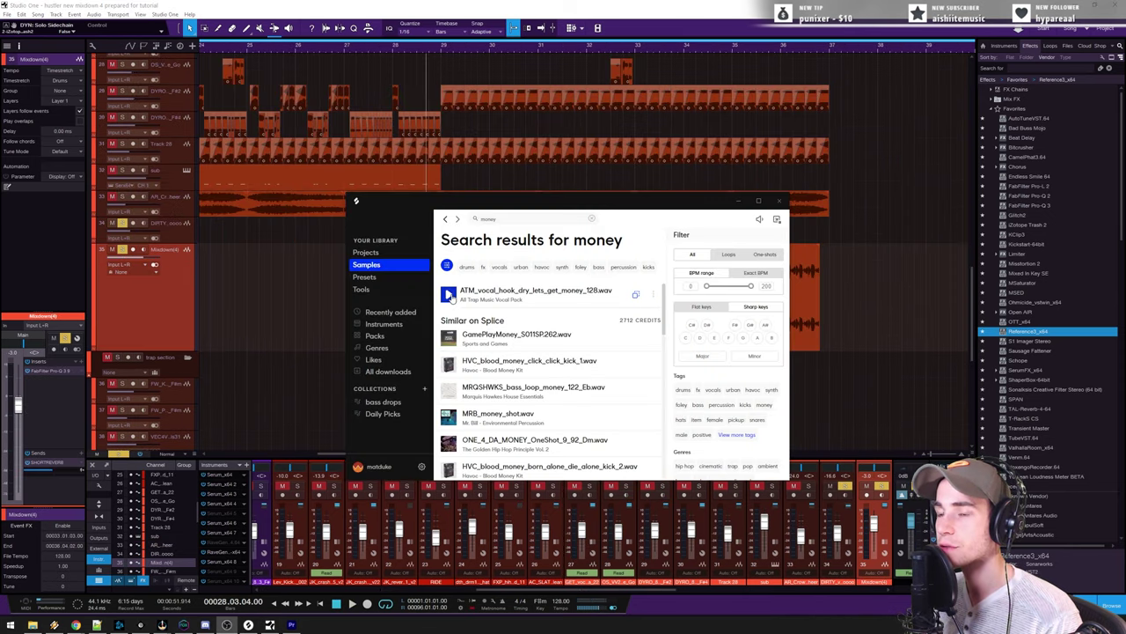
pyautogui.click(449, 294)
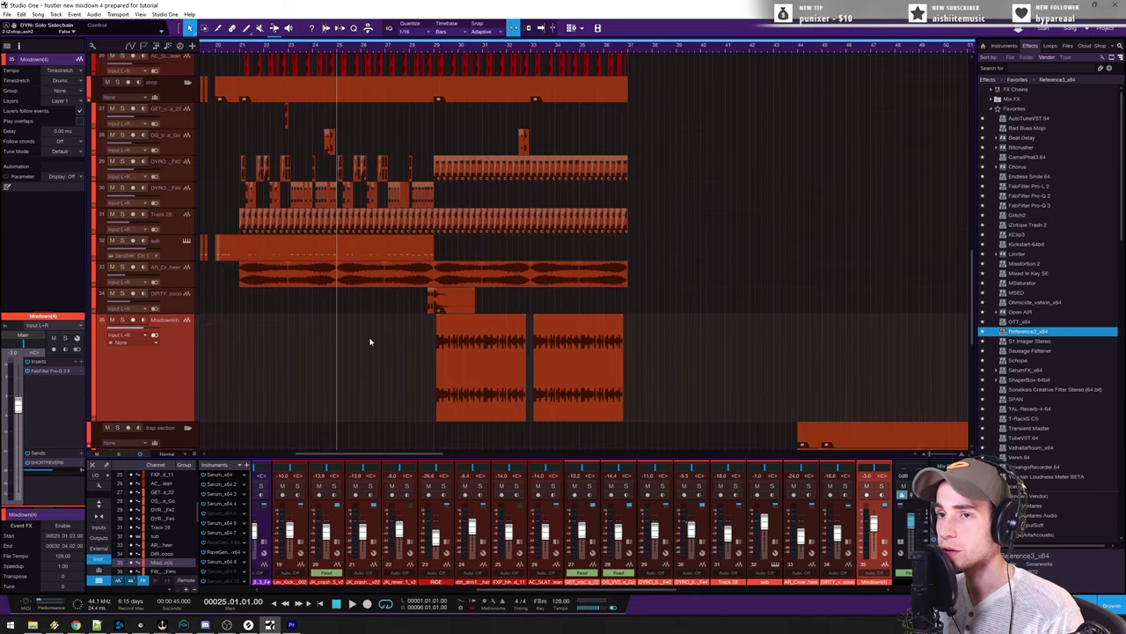
# Step: Play the drop with all tracks from bar 25 to bar 37 while showing the arrangement overview
pyautogui.press('space')
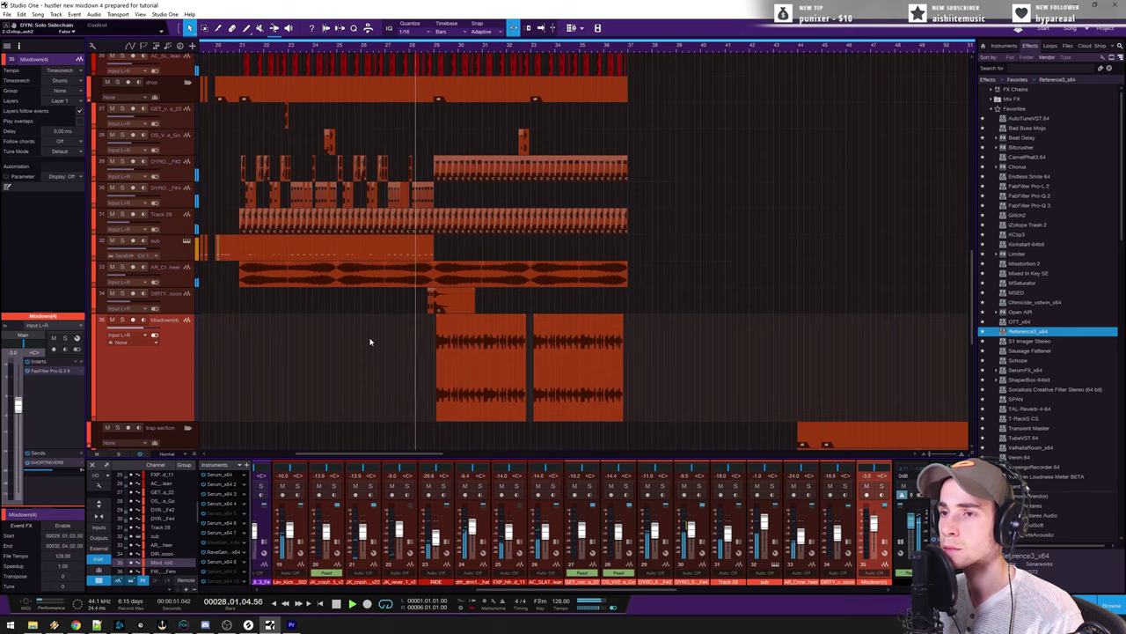
pyautogui.hotkey('shift', 'w')
pyautogui.hotkey('shift', 'w')
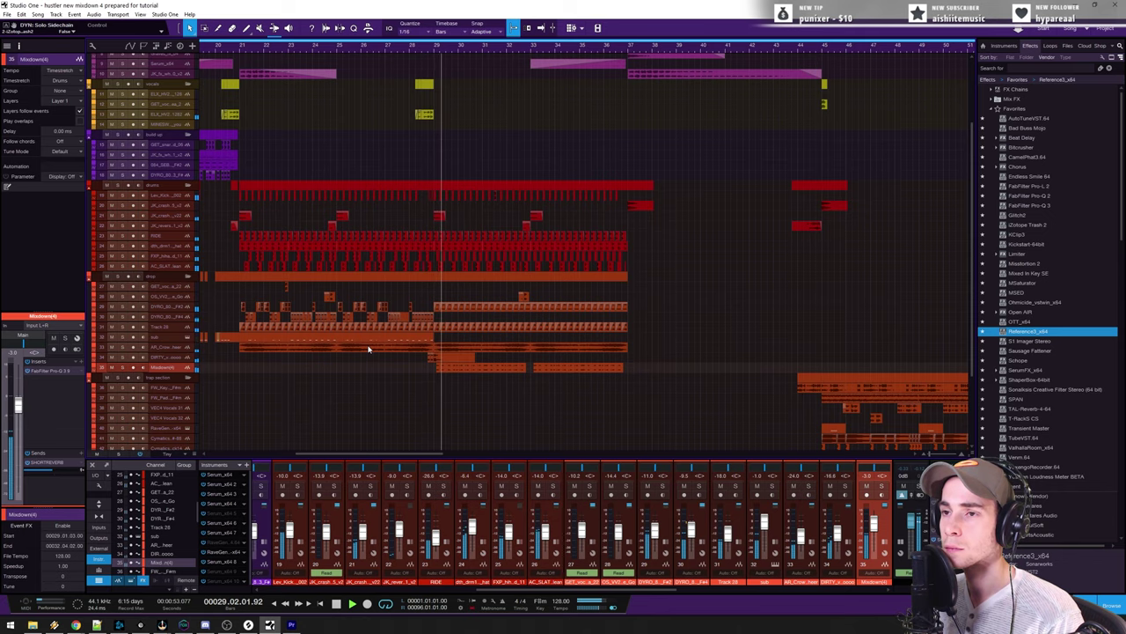
pyautogui.moveTo(368, 454); pyautogui.dragTo(359, 456)
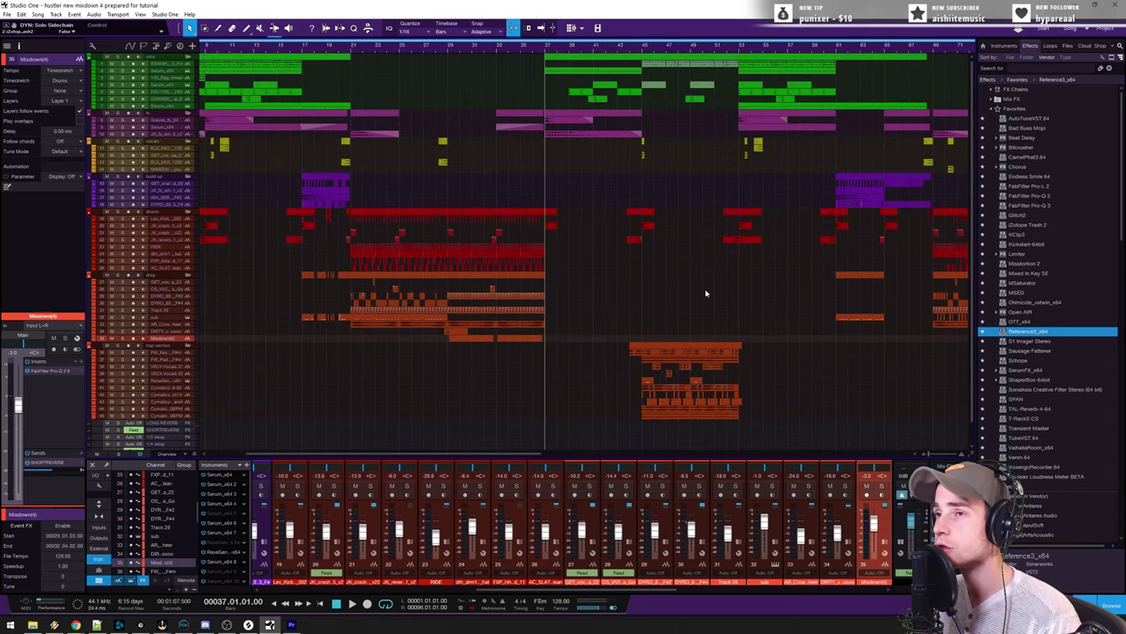
# Step: Audition the trap section's Cymatics tracks and the rave synth track one by one in solo from bar 45
pyautogui.press('space')
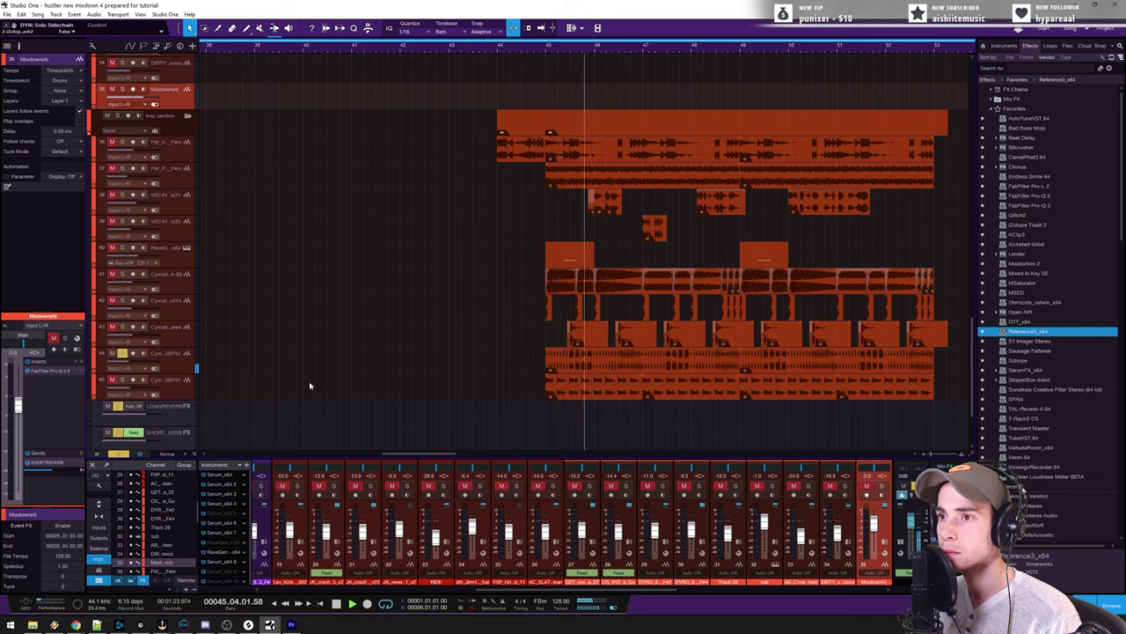
pyautogui.press('space')
pyautogui.press('space')
pyautogui.press('space')
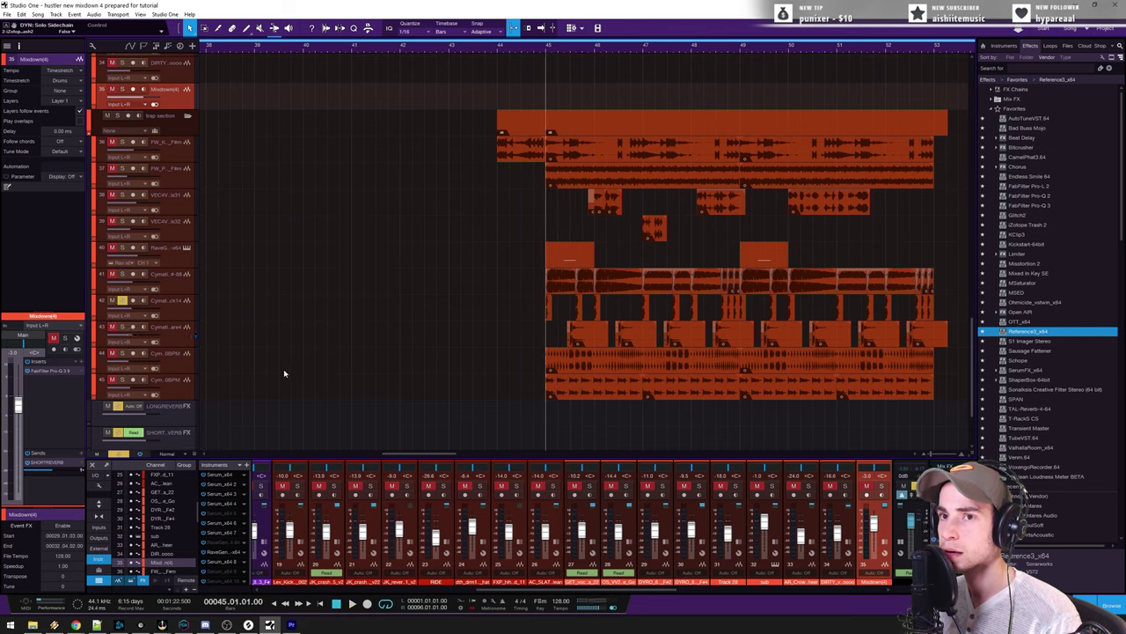
pyautogui.press('space')
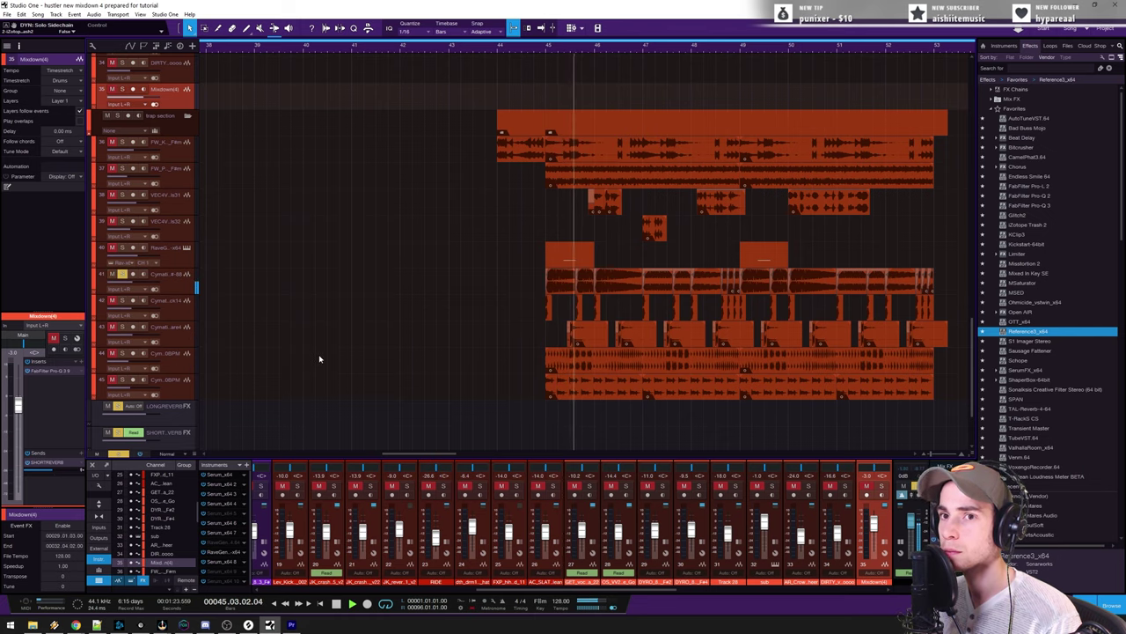
pyautogui.press('space')
pyautogui.press('space')
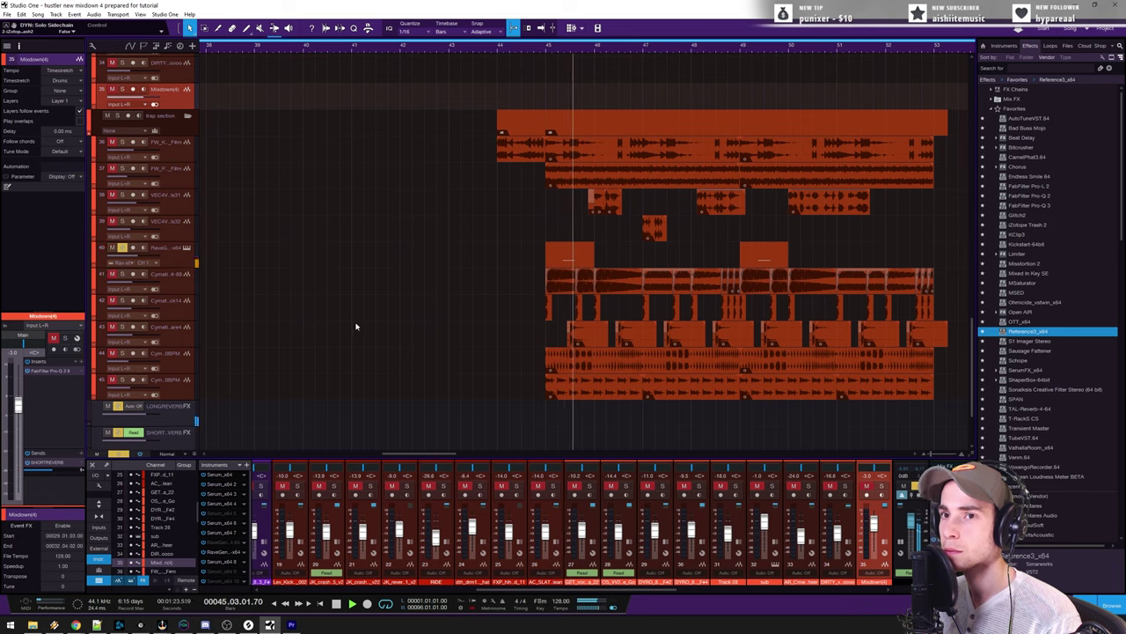
pyautogui.press('space')
# Step: Play the trap section's two soloed VEC4 vocal tracks from about bar 46
pyautogui.click(591, 51)
pyautogui.press('space')
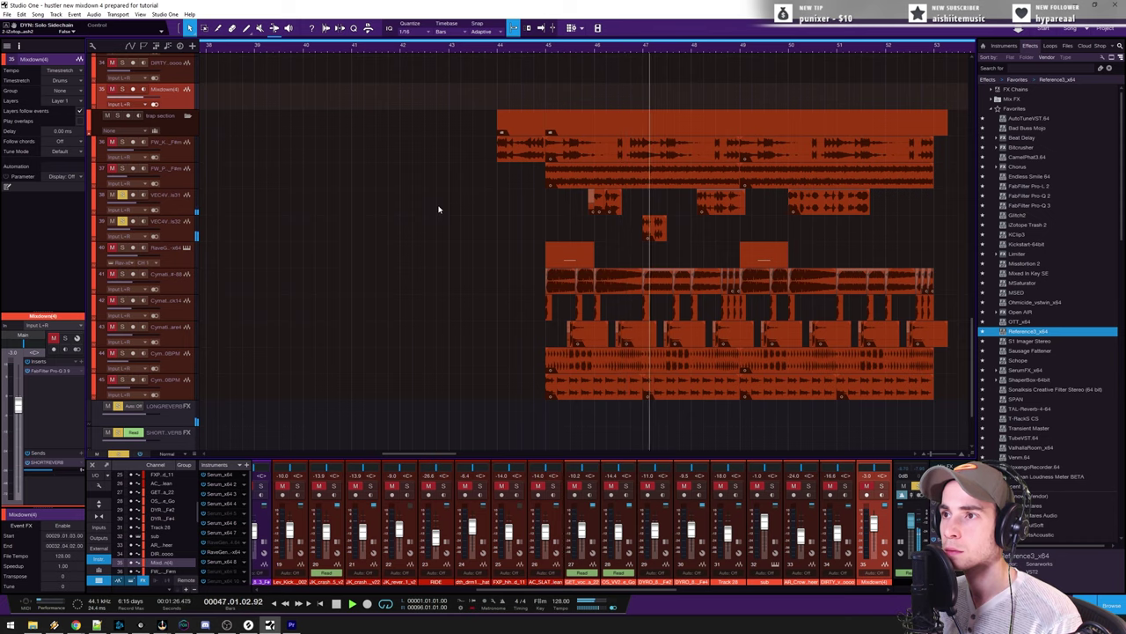
pyautogui.press('space')
# Step: Audition the trap section's FW_Pads track and the FW_Key track above it in solo
pyautogui.press('space')
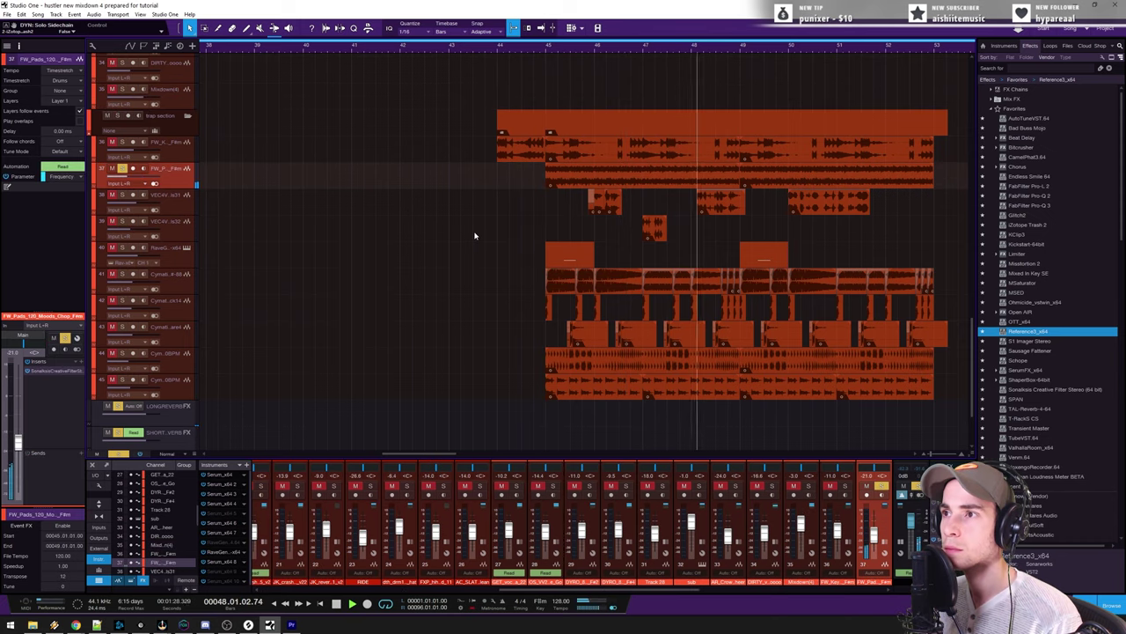
pyautogui.press('space')
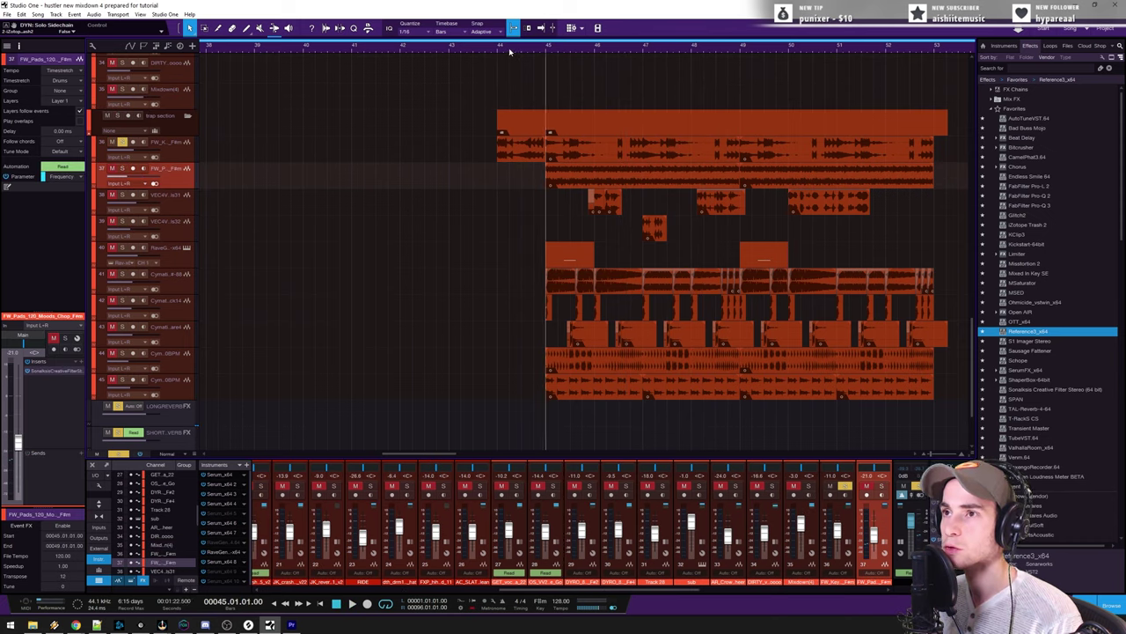
pyautogui.press('space')
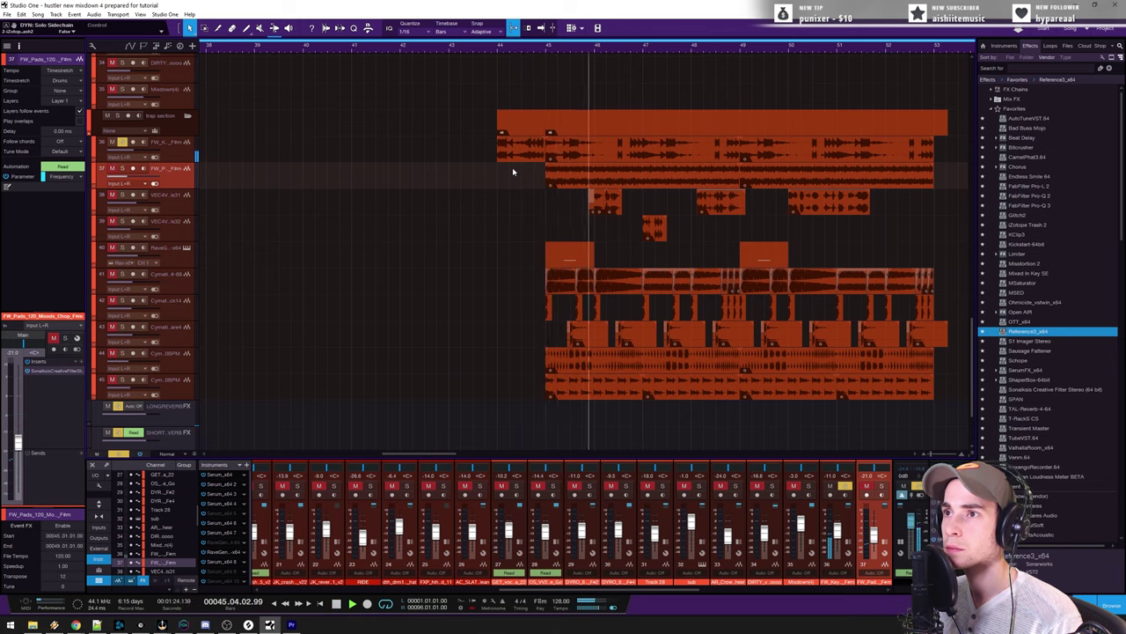
pyautogui.press('space')
# Step: Clear all track solos and play the full trap section from bar 45
pyautogui.hotkey('shift', 's')
pyautogui.press('space')
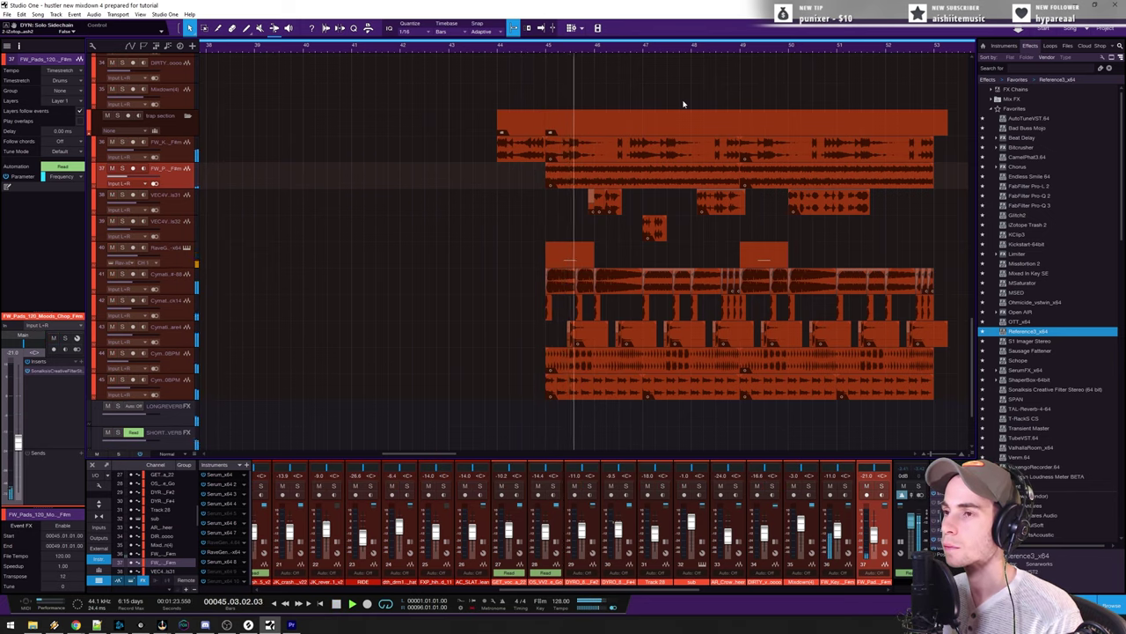